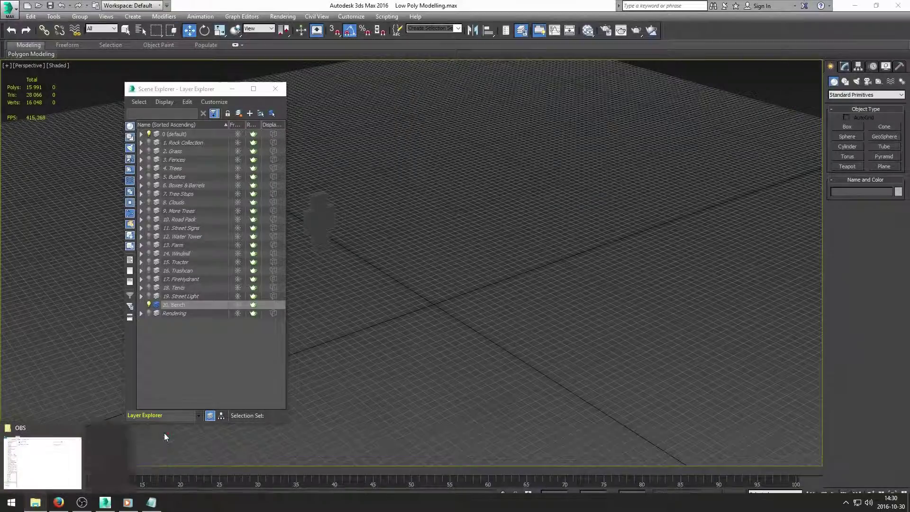
- Close the layer explorer window so the empty scene is clear for drawing a box
left_click(275, 88)
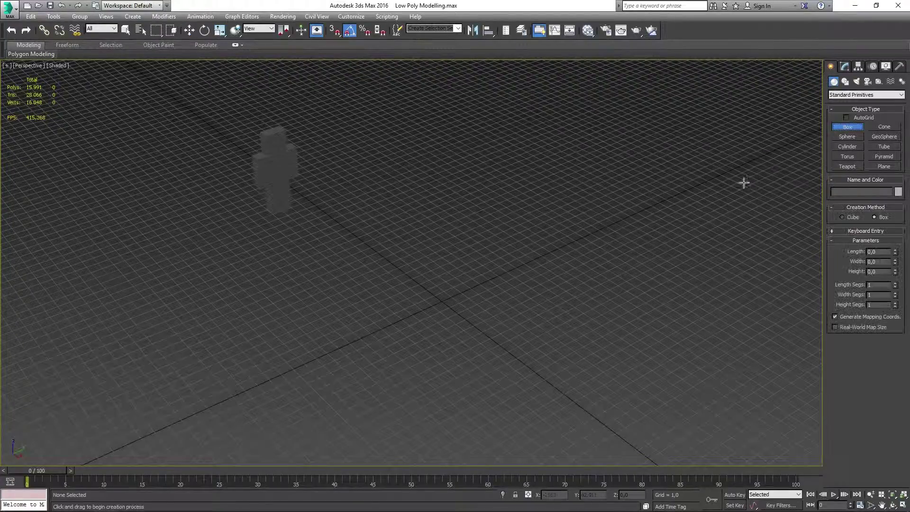
- Flatten two boxes into thin planks and add a tall upright post
key("w")
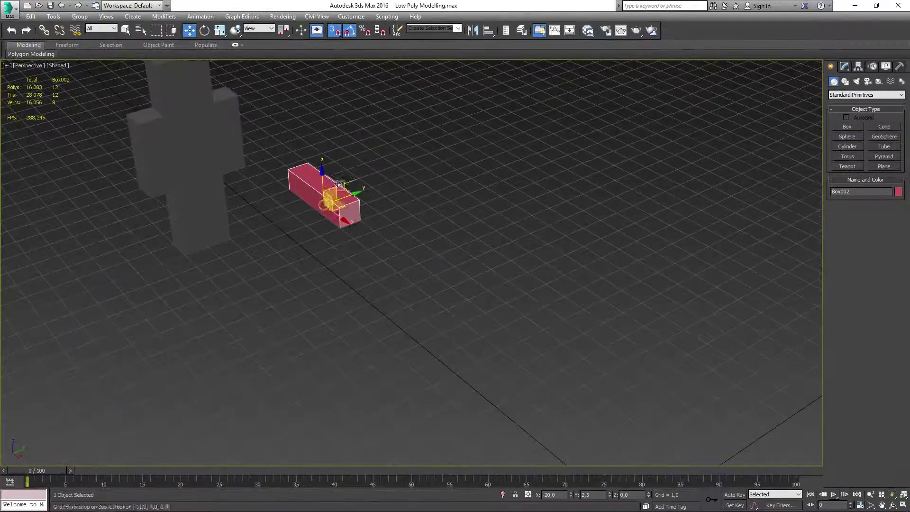
scroll(386, 256, "up", 5)
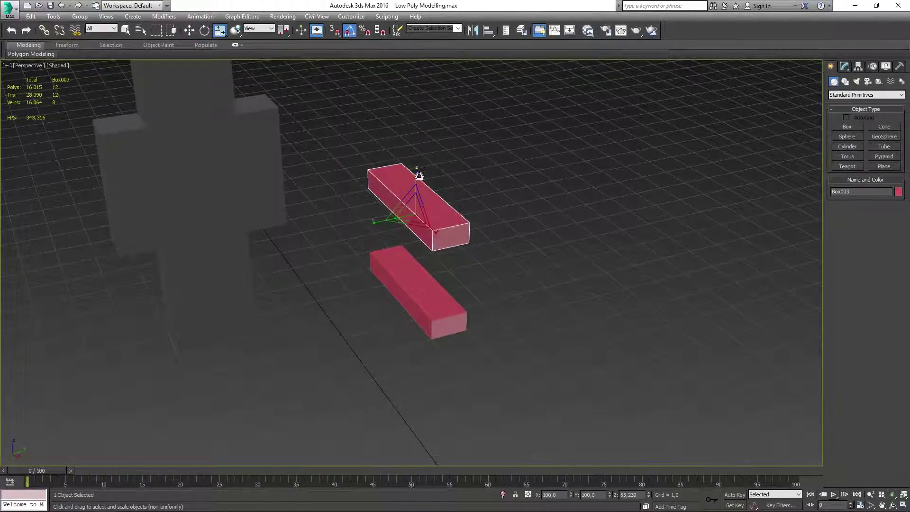
left_click_drag(417, 211, 417, 239)
left_click(427, 200)
key("e")
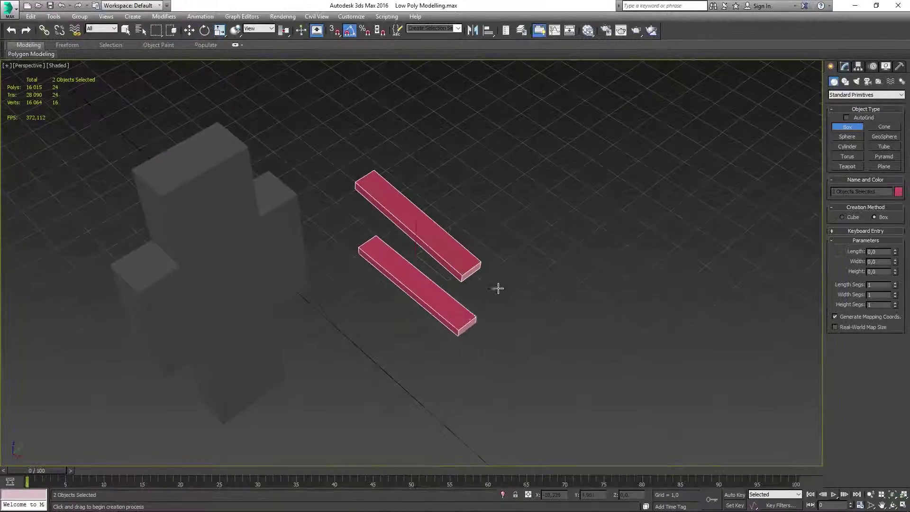
left_click(493, 330)
key("r")
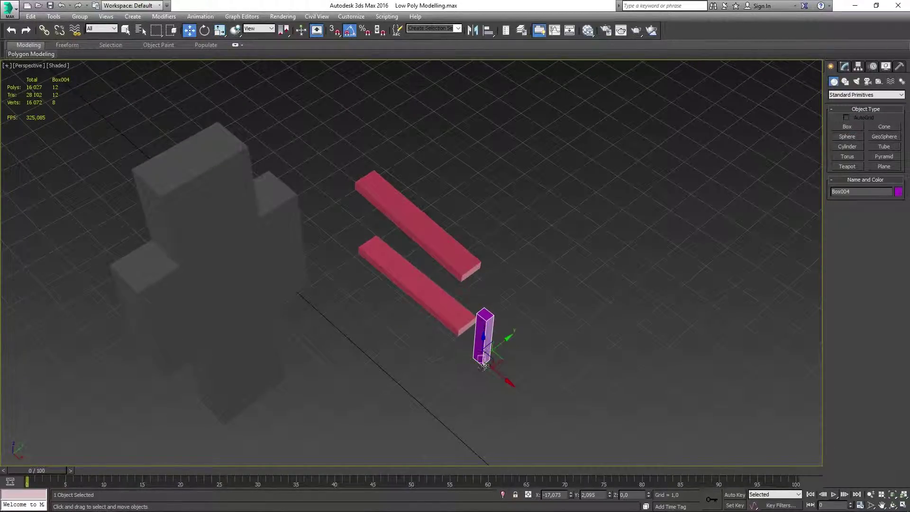
middle_click_drag(480, 324, 519, 271, "alt")
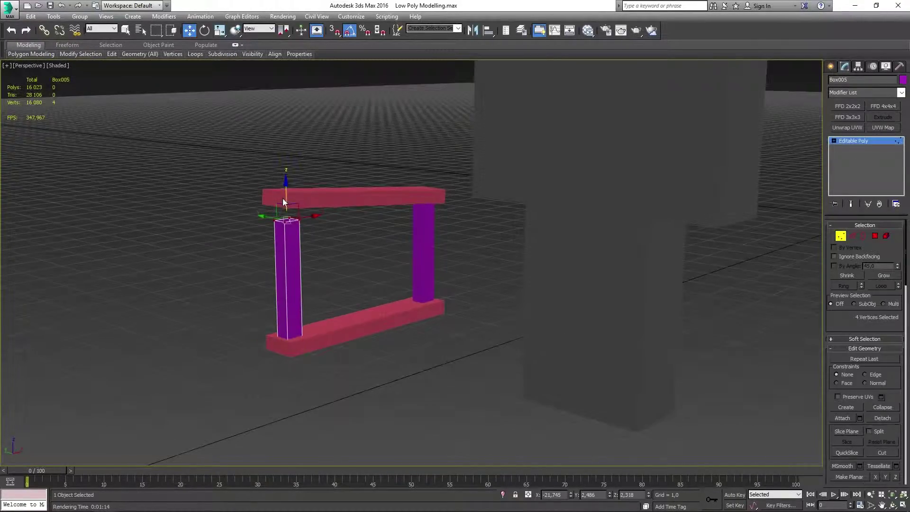
mouse_move(283, 198)
middle_mouse_down("alt")
mouse_move(422, 180)
mouse_move(392, 167)
mouse_move(361, 270)
mouse_move(720, 206)
middle_mouse_up("alt")
- Place the two posts at each plank end, then select the whole frame
left_click_drag(610, 348, 464, 290)
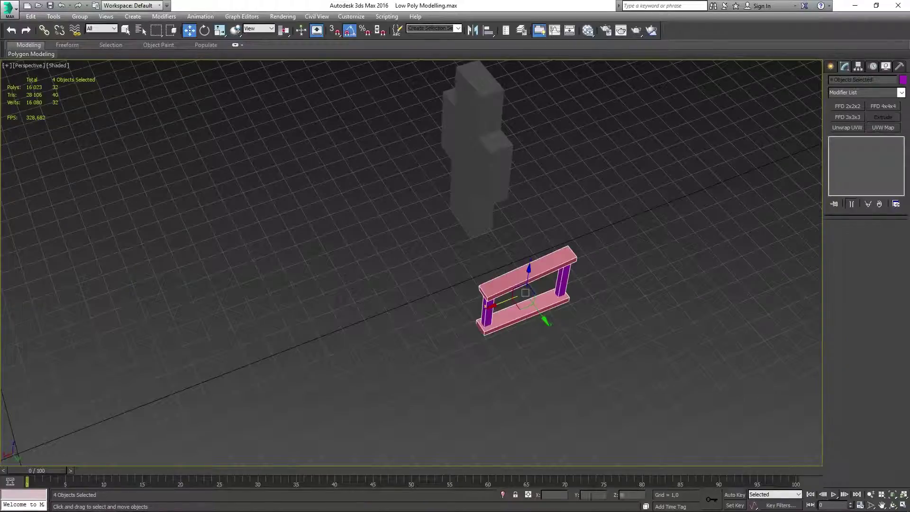
middle_click_drag(464, 291, 333, 385, "alt")
left_click(259, 365)
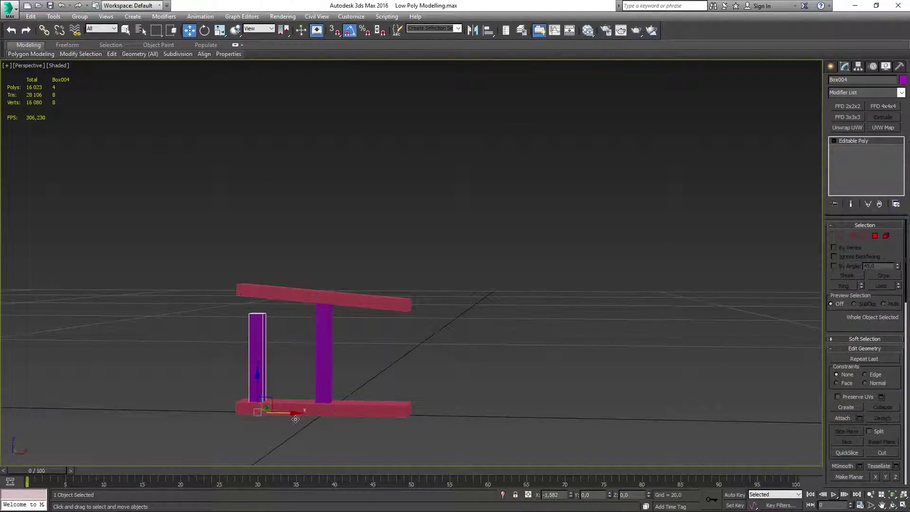
left_click(345, 299)
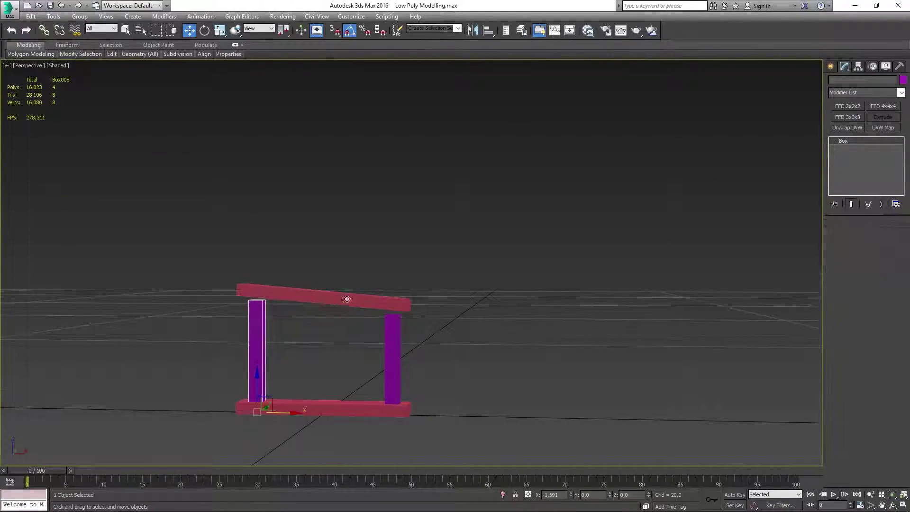
mouse_move(346, 299)
middle_mouse_down("alt")
mouse_move(362, 368)
mouse_move(326, 361)
mouse_move(303, 284)
mouse_move(264, 234)
middle_mouse_up("alt")
key("ctrl+a")
key("r")
scroll(257, 200, "up", 3)
- Tilt a thin brace diagonally between the two posts, checking it in wireframe
key("w")
middle_click_drag(221, 269, 293, 292, "alt")
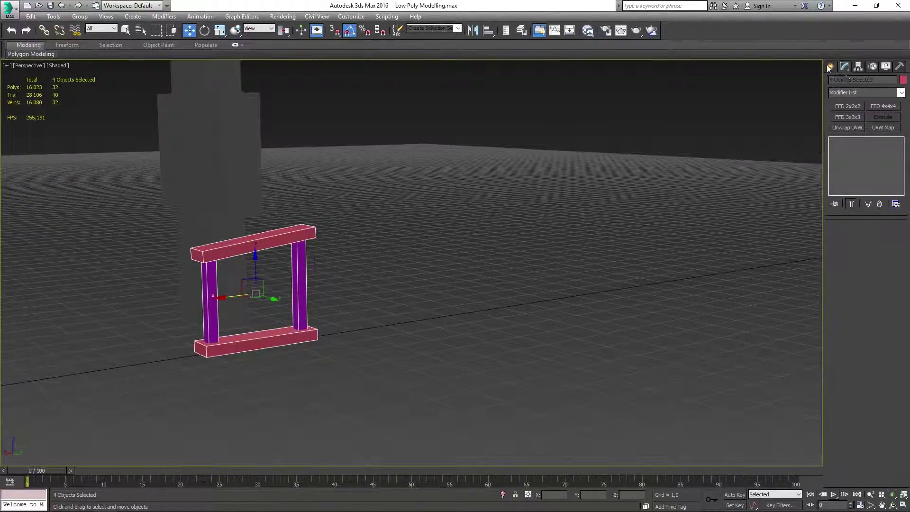
left_click(294, 292)
left_click_drag(338, 303, 391, 313)
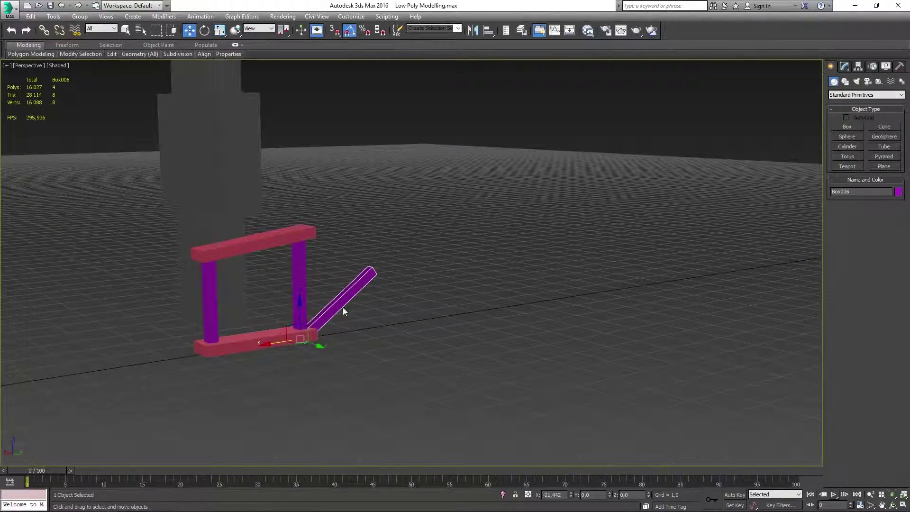
middle_click_drag(206, 327, 164, 334, "alt")
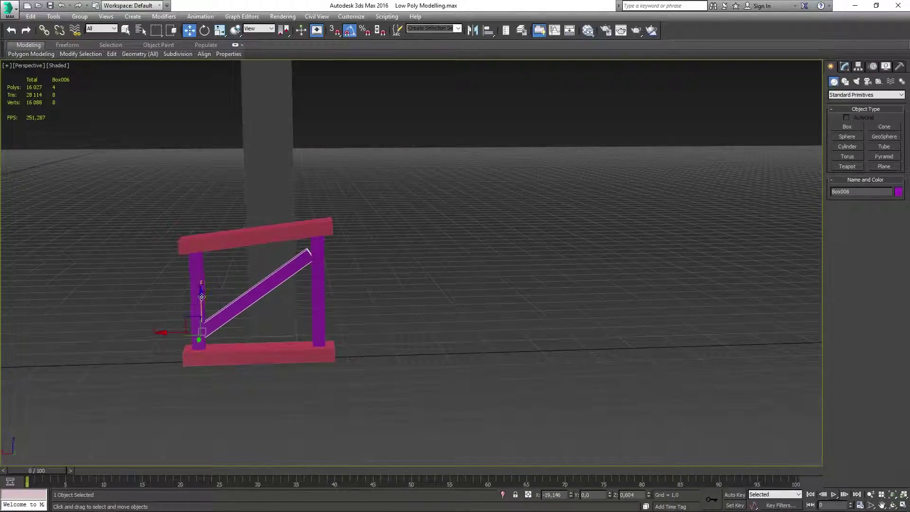
key("5")
key("e")
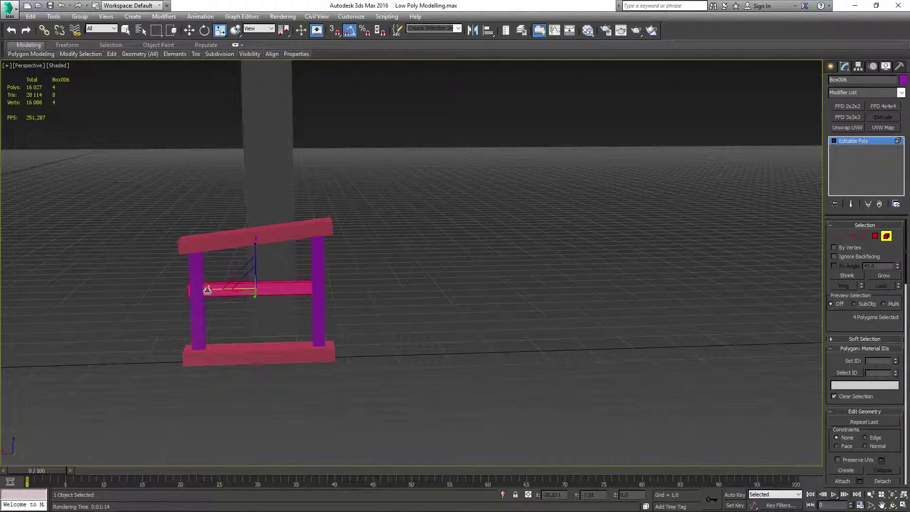
middle_click_drag(221, 292, 548, 264, "alt")
key("F3")
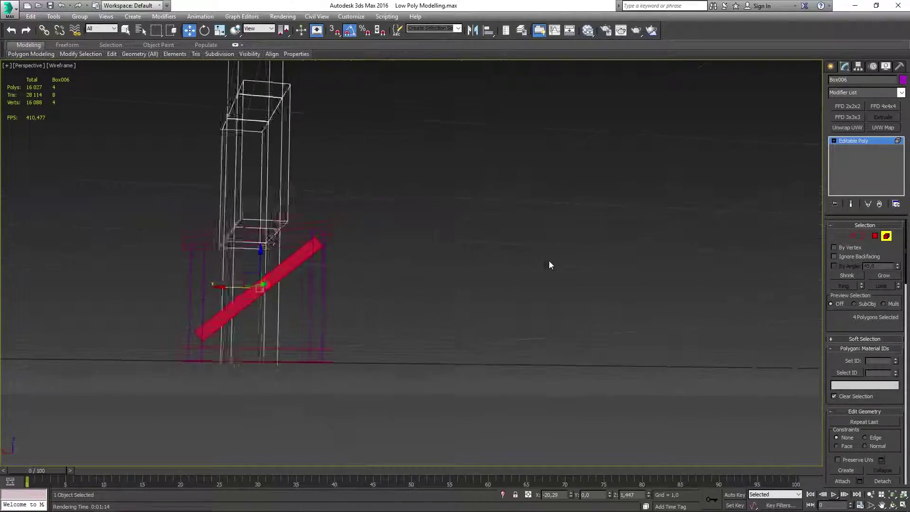
key("F3")
left_click(872, 145)
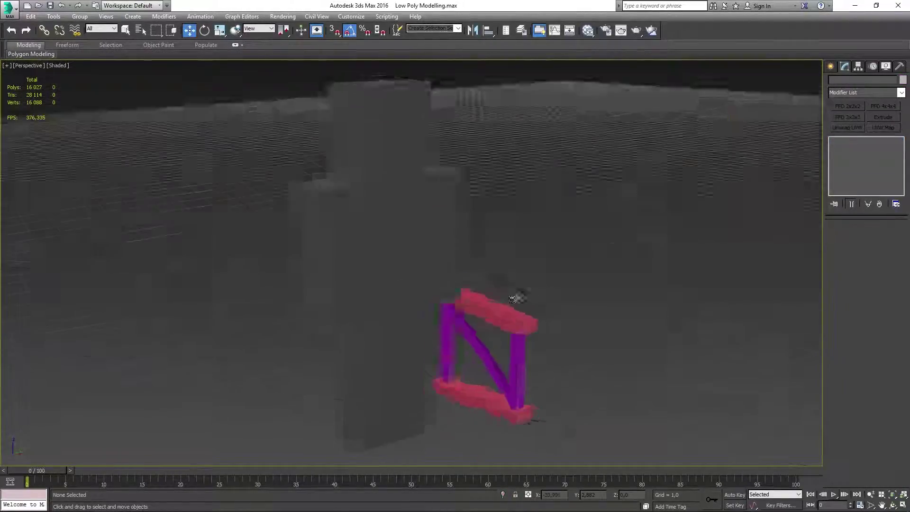
mouse_move(513, 298)
middle_mouse_down("alt")
mouse_move(513, 326)
mouse_move(583, 336)
mouse_move(591, 301)
middle_mouse_up("alt")
- Extrude the top plank's end face outward in polygon mode
key("r")
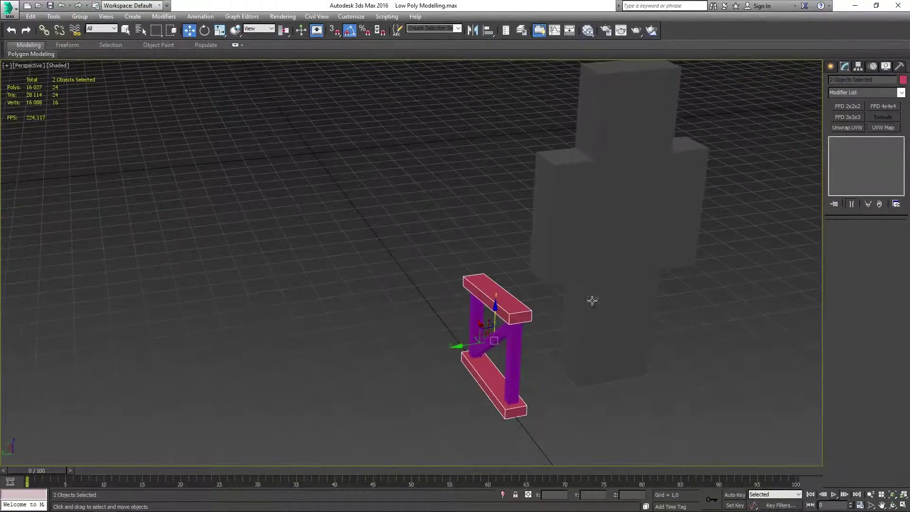
left_click(499, 285)
key("4")
left_click(500, 285)
scroll(533, 325, "up", 3)
key("shift+e")
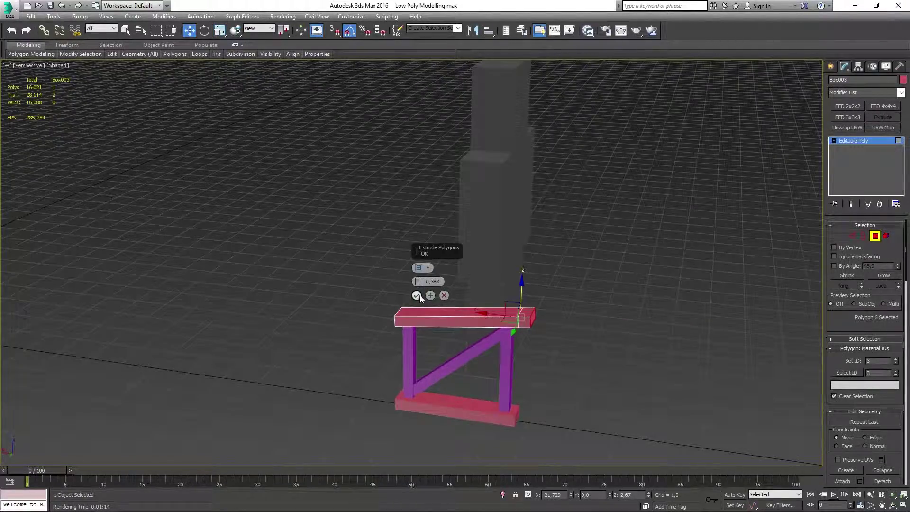
left_click_drag(419, 282, 463, 304)
key("Return")
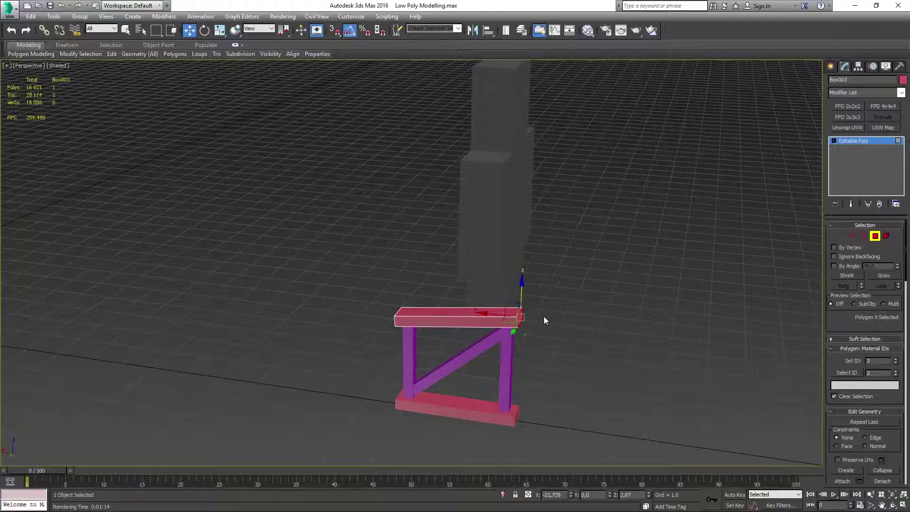
key("3")
left_click(521, 325)
left_click_drag(521, 325, 535, 324, "shift")
mouse_move(535, 324)
middle_mouse_down("alt")
mouse_move(545, 295)
mouse_move(557, 324)
middle_mouse_up("alt")
key("4")
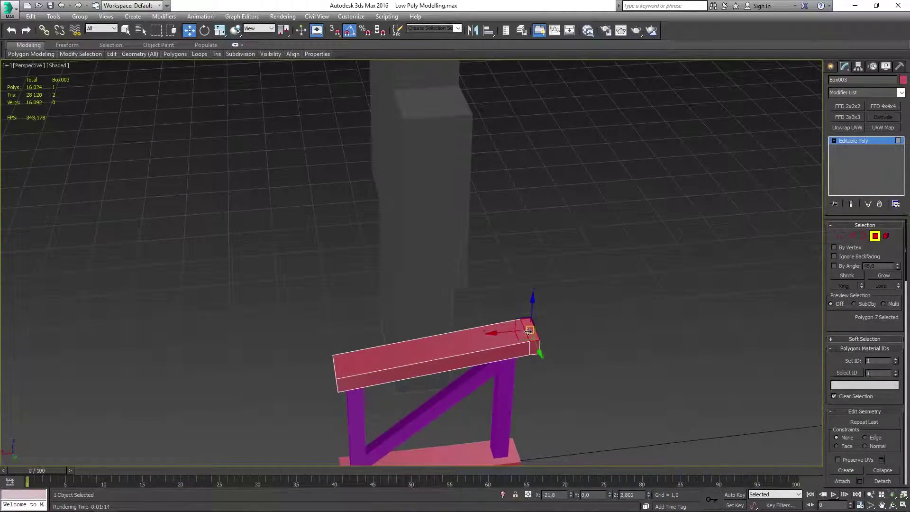
- Extrude the end again into a long beam and raise it into a steep backrest
key("shift+e")
left_click_drag(417, 263, 675, 300)
key("Return")
scroll(499, 306, "down", 3)
key("3")
left_click(464, 298)
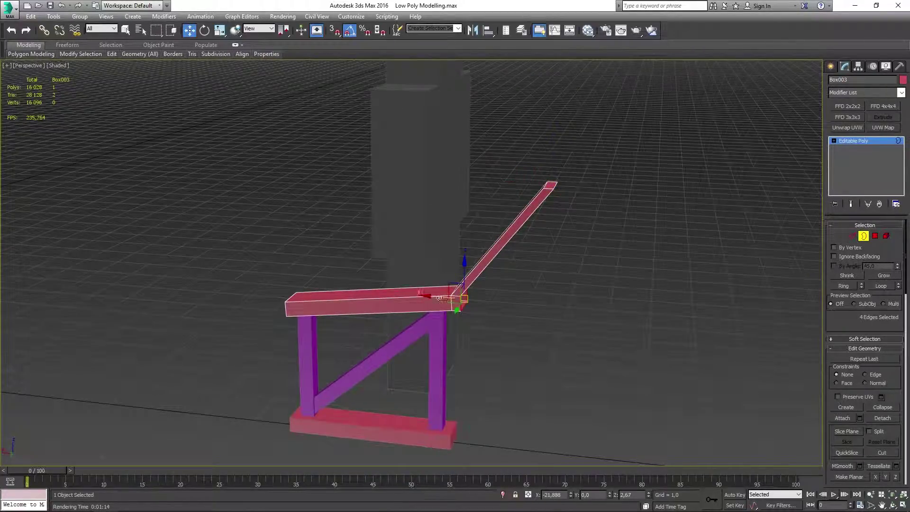
left_click_drag(506, 311, 498, 233)
- Adjust the vertices at the backrest top and along the seat
key("1")
scroll(474, 299, "up", 3)
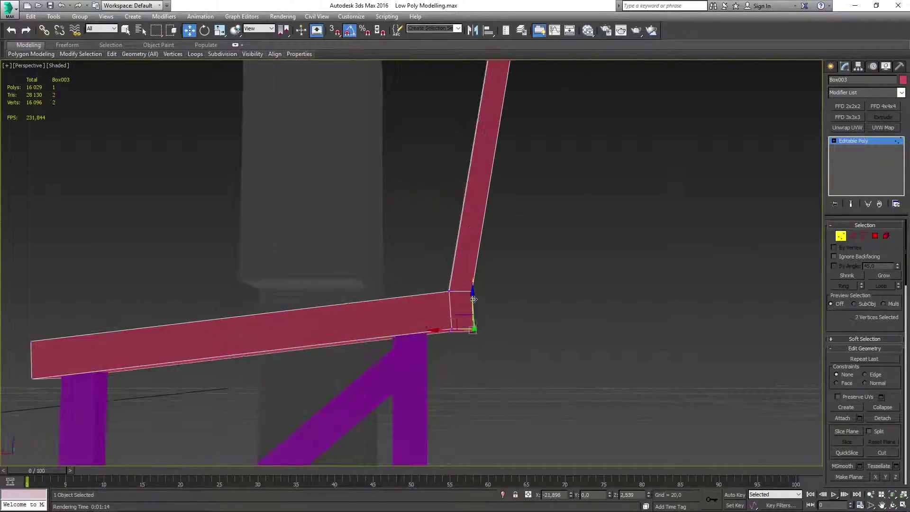
scroll(484, 322, "down", 5)
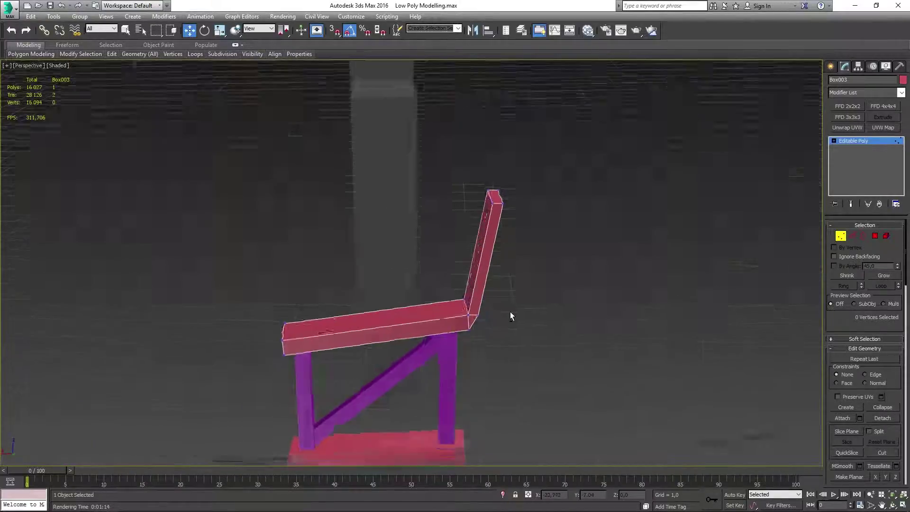
middle_click_drag(510, 311, 376, 179, "alt")
left_click_drag(379, 223, 497, 201)
mouse_move(497, 202)
middle_mouse_down("alt")
mouse_move(575, 212)
mouse_move(470, 331)
middle_mouse_up("alt")
key("5")
key("r")
key("1")
left_click_drag(574, 312, 416, 283)
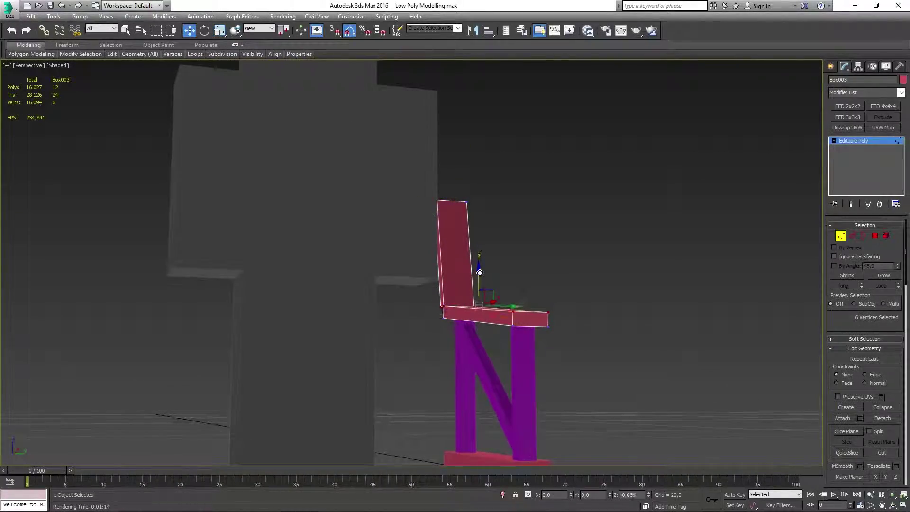
mouse_move(480, 273)
middle_mouse_down("alt")
mouse_move(443, 301)
mouse_move(502, 360)
mouse_move(514, 292)
mouse_move(570, 312)
mouse_move(540, 322)
mouse_move(645, 314)
mouse_move(715, 352)
middle_mouse_up("alt")
- Reselect the bottom plank, then the bench side piece
left_click(502, 365)
key("r")
key("w")
left_click(570, 312)
left_click(540, 322)
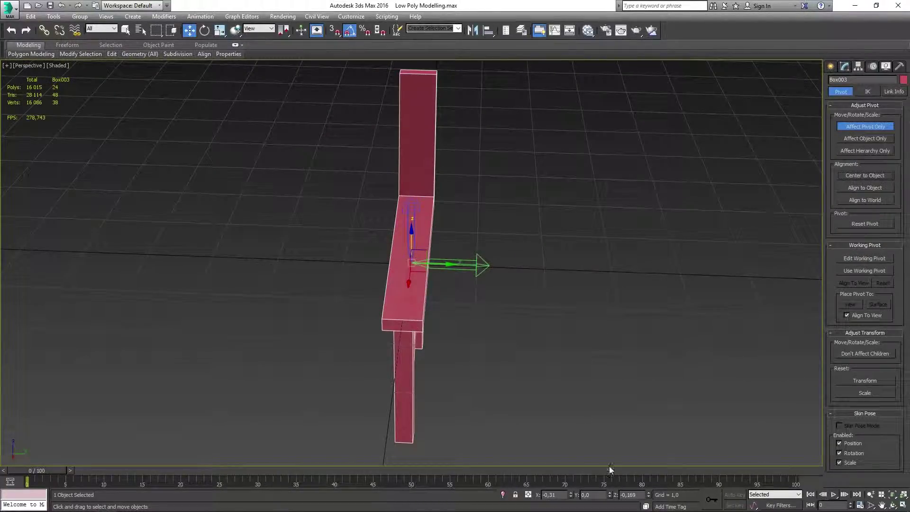
- Orbit out to see the whole bench side frame
middle_click_drag(505, 312, 458, 227, "alt")
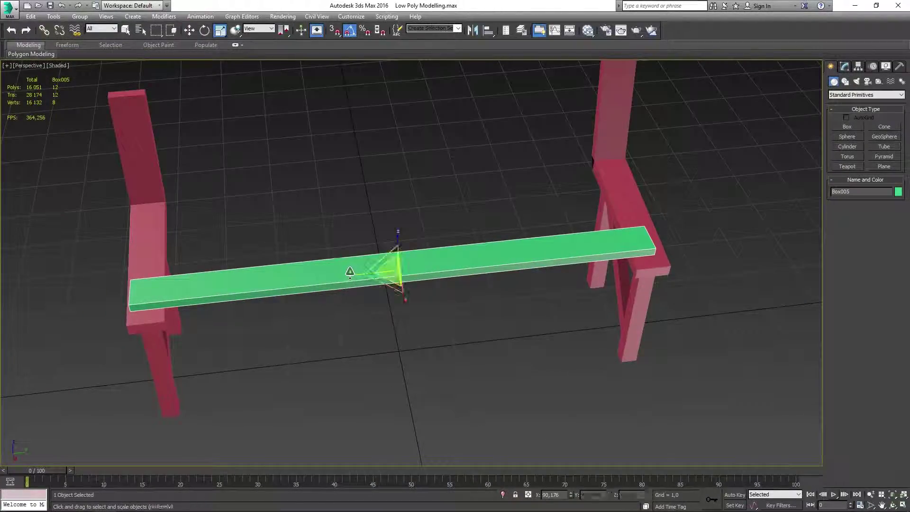
- Shorten the green seat board and clone a copy of it off the original
left_click_drag(349, 272, 358, 269)
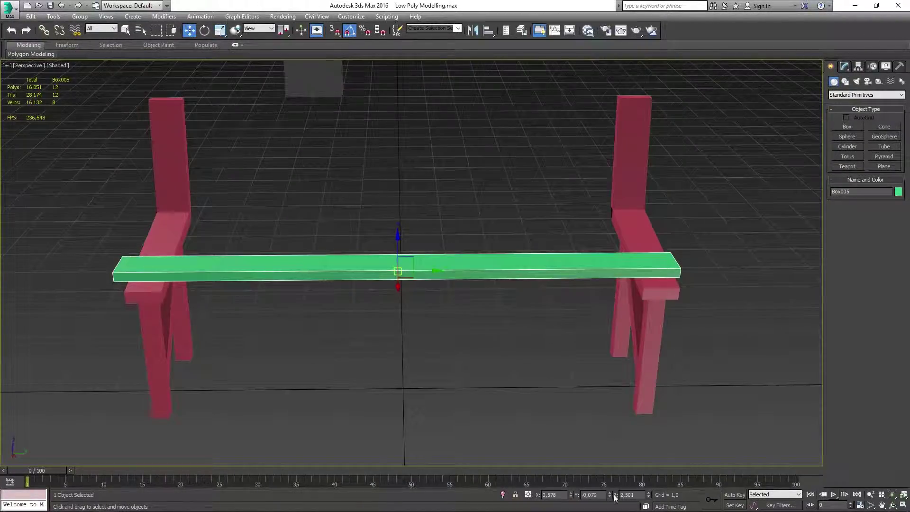
key("e")
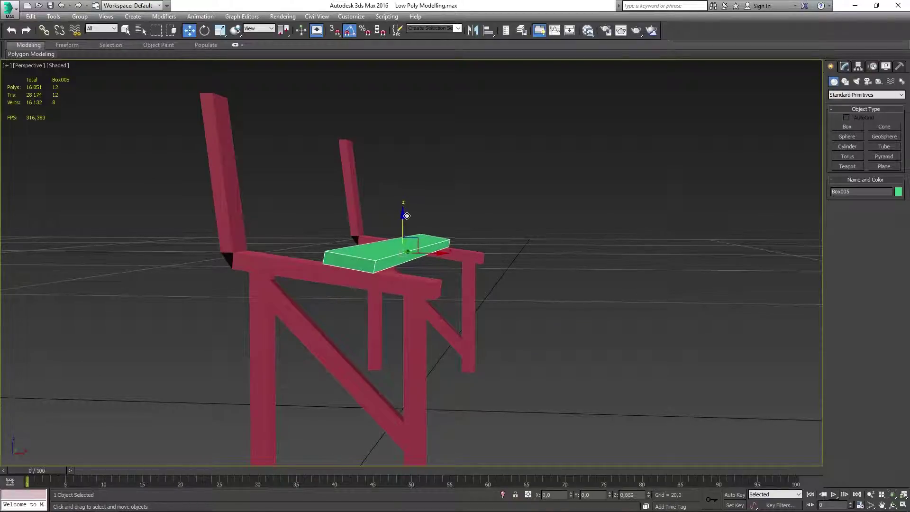
middle_click_drag(406, 215, 430, 232, "alt")
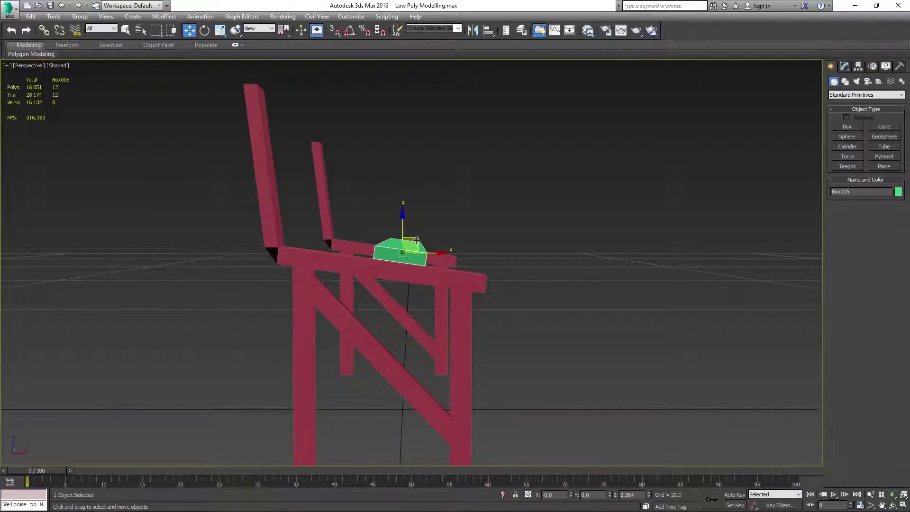
mouse_move(453, 301)
middle_mouse_down("alt")
mouse_move(443, 283)
mouse_move(460, 224)
middle_mouse_up("alt")
left_click_drag(445, 256, 428, 232, "shift")
key("Return")
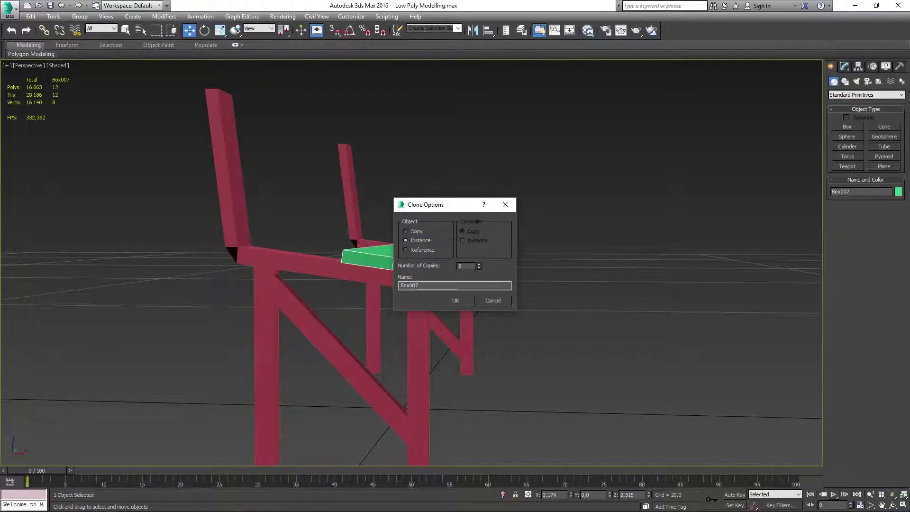
- Increase the seat board's Box Height, then undo the unwanted row of copies
left_click(845, 66)
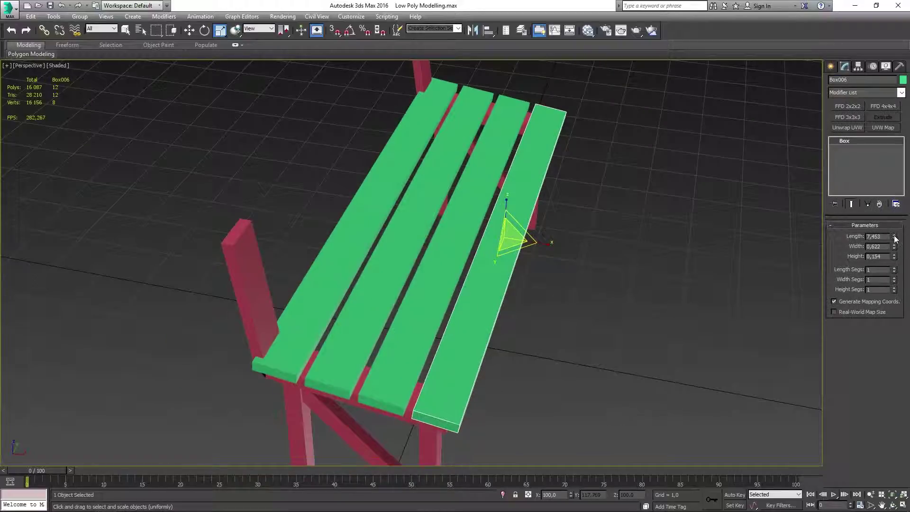
left_click_drag(894, 256, 896, 260)
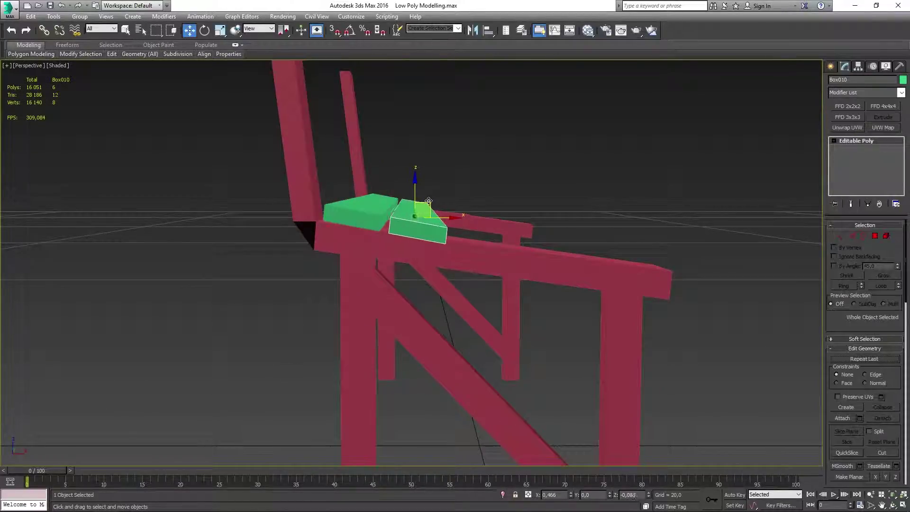
left_click_drag(430, 203, 455, 204, "shift")
left_click(454, 301)
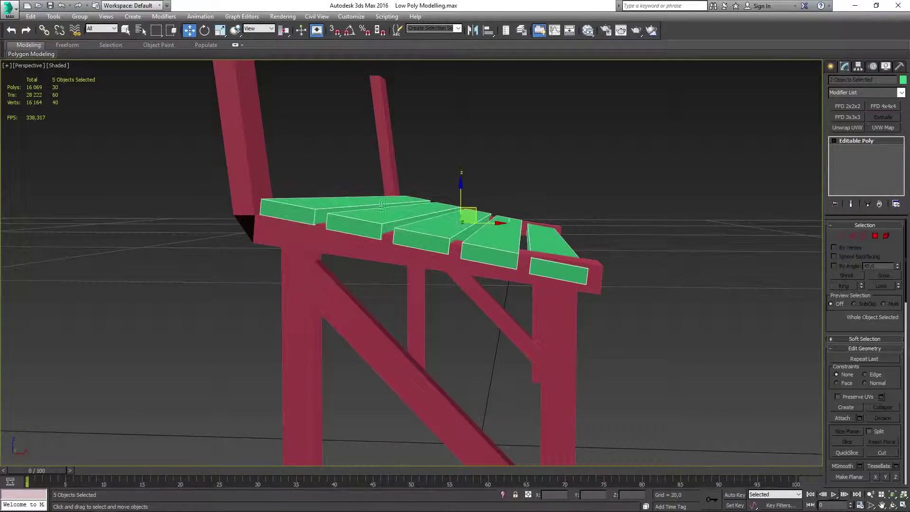
key("ctrl+z")
key("ctrl+z")
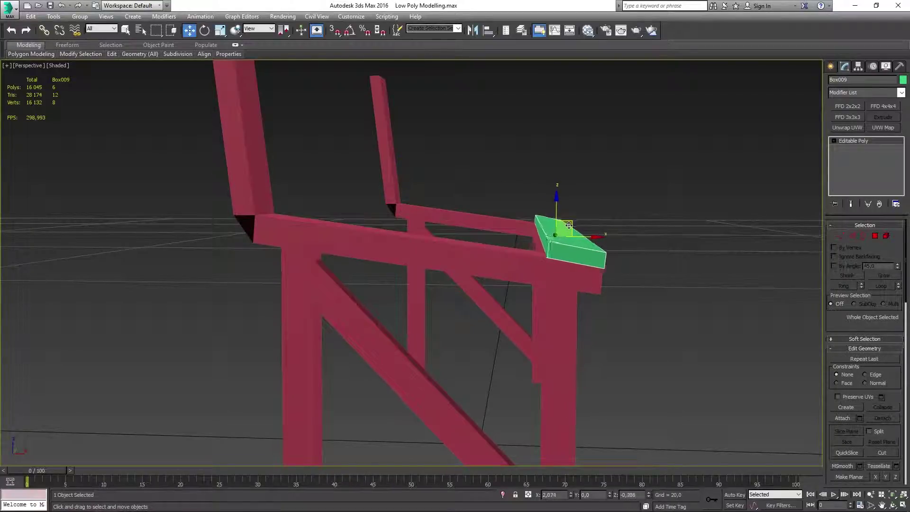
key("e")
- In Front view, clone the board leftward along the armrest
middle_click_drag(522, 209, 609, 217, "alt")
key("w")
key("f")
left_click_drag(563, 304, 504, 293, "shift")
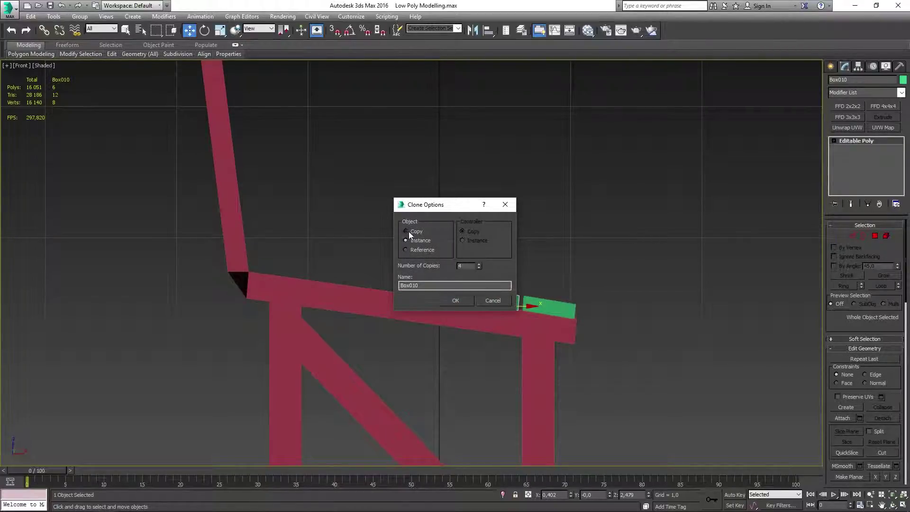
- Confirm the board copies along the armrest and clone the long seat board 3 times
key("Return")
mouse_move(359, 280)
left_mouse_down("shift")
mouse_move(313, 281)
mouse_move(321, 262)
left_mouse_up("shift")
key("Return")
key("e")
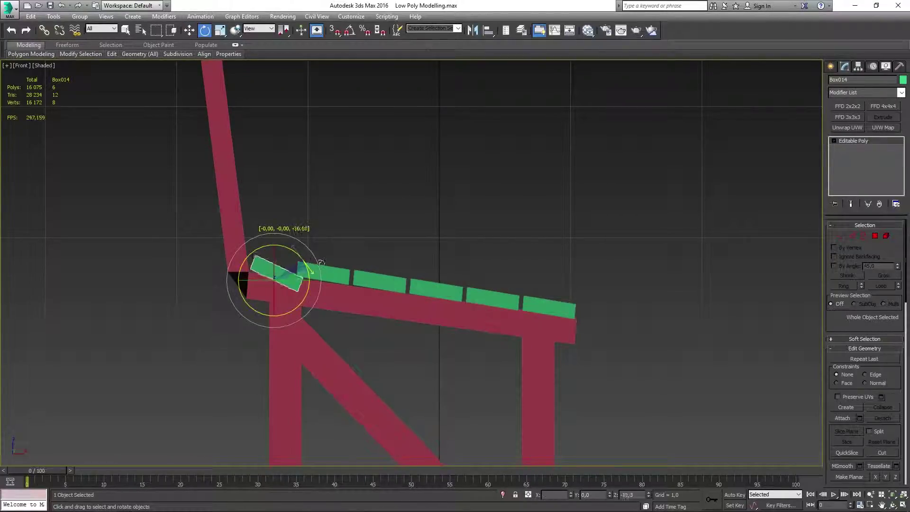
key("p")
middle_click_drag(298, 263, 451, 270, "alt")
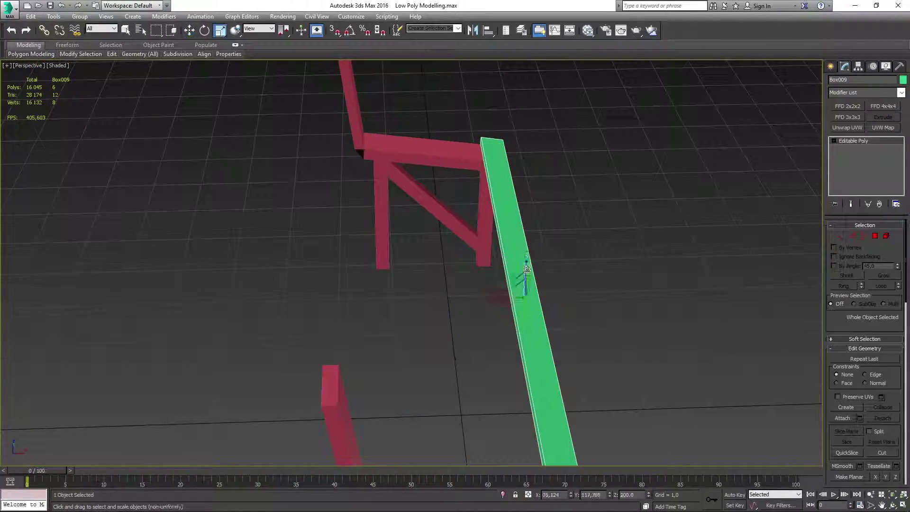
left_click_drag(559, 298, 507, 298, "shift")
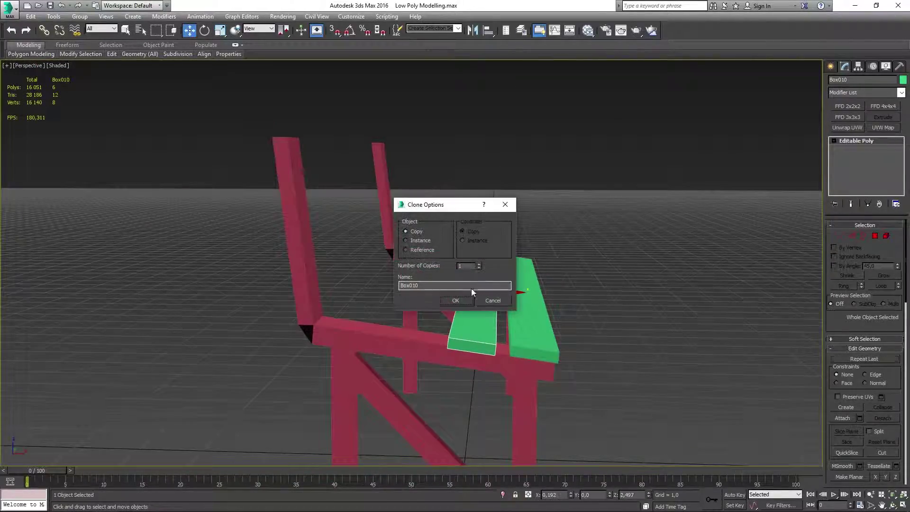
type("3")
key("Return")
- Stand one board upright against the backrest frame and clone it upward
left_click(375, 289)
key("e")
left_click_drag(407, 285, 434, 284)
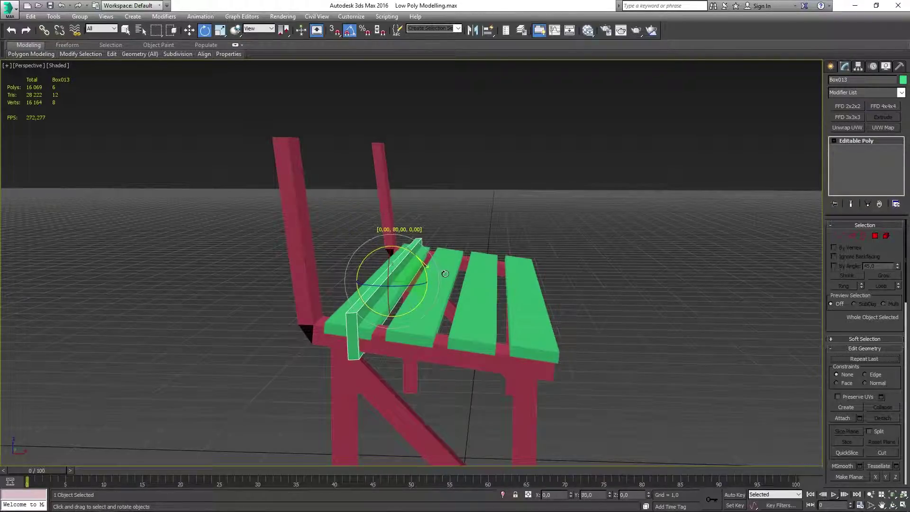
key("w")
key("l")
mouse_move(375, 246)
left_mouse_down()
mouse_move(389, 234)
mouse_move(378, 195)
left_mouse_up()
key("shift+z")
key("Return")
- Select the top vertices of the bench frame's back post
left_click(286, 140)
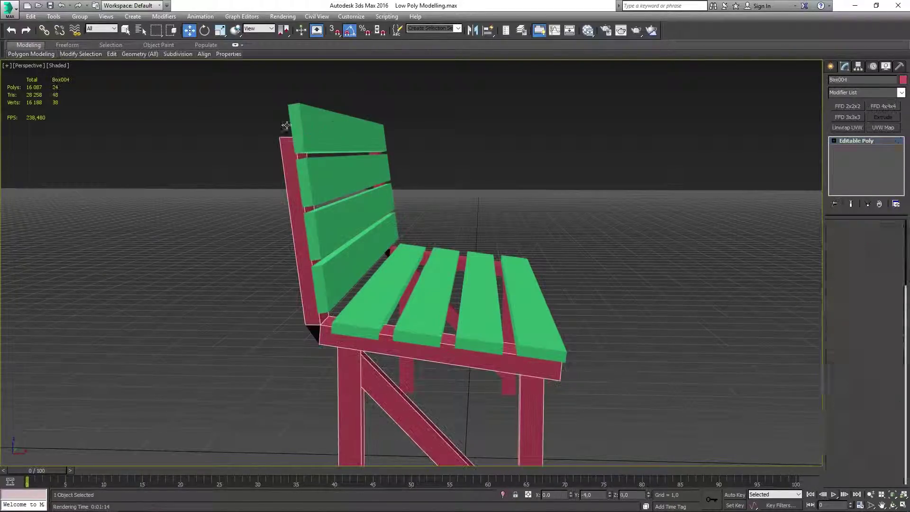
key("1")
left_click_drag(273, 128, 297, 144)
mouse_move(297, 145)
middle_mouse_down("alt")
mouse_move(393, 151)
mouse_move(368, 187)
middle_mouse_up("alt")
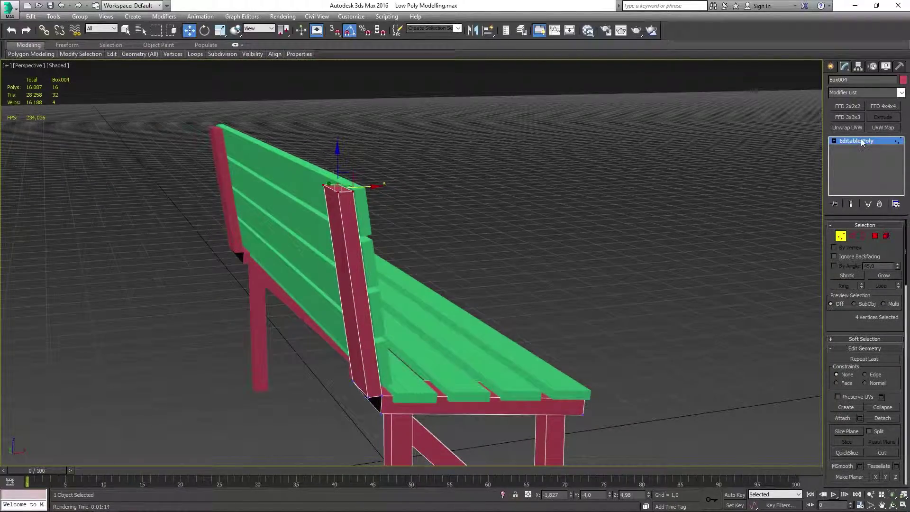
- Attach all bench parts to a backrest board as one editable poly
mouse_move(474, 237)
middle_mouse_down("alt")
mouse_move(521, 228)
mouse_move(640, 248)
middle_mouse_up("alt")
left_click(502, 223)
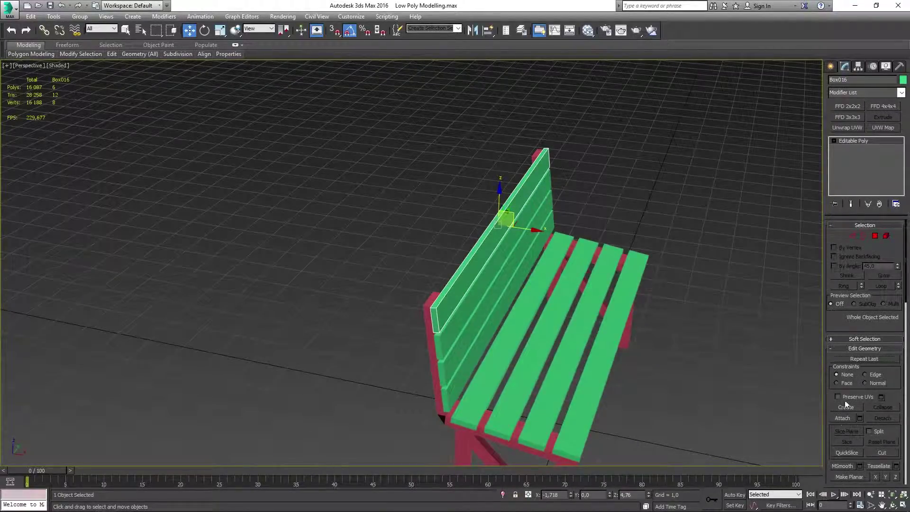
left_click(843, 418)
left_click(495, 345)
- Reset the bench's Z position to 0 and orbit around to inspect it
key("1")
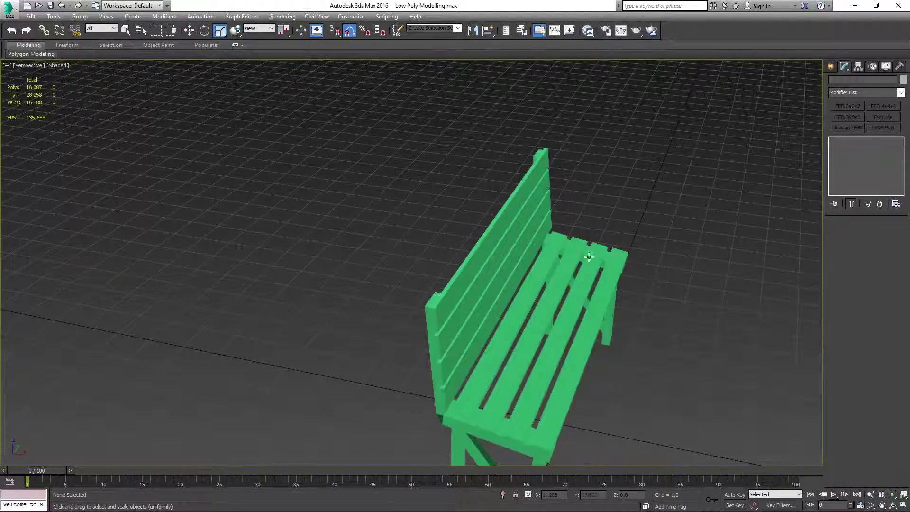
middle_click_drag(540, 234, 330, 358, "alt")
middle_click_drag(519, 341, 483, 201, "alt")
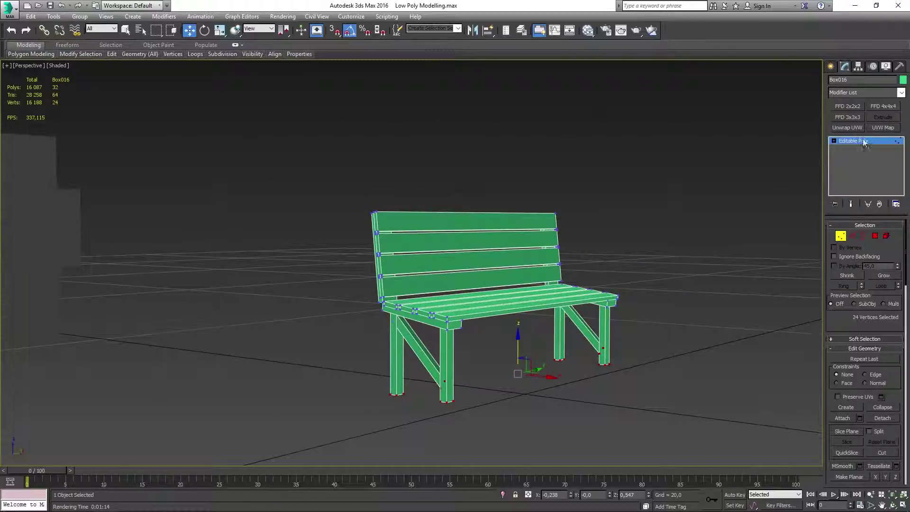
key("1")
right_click(649, 497)
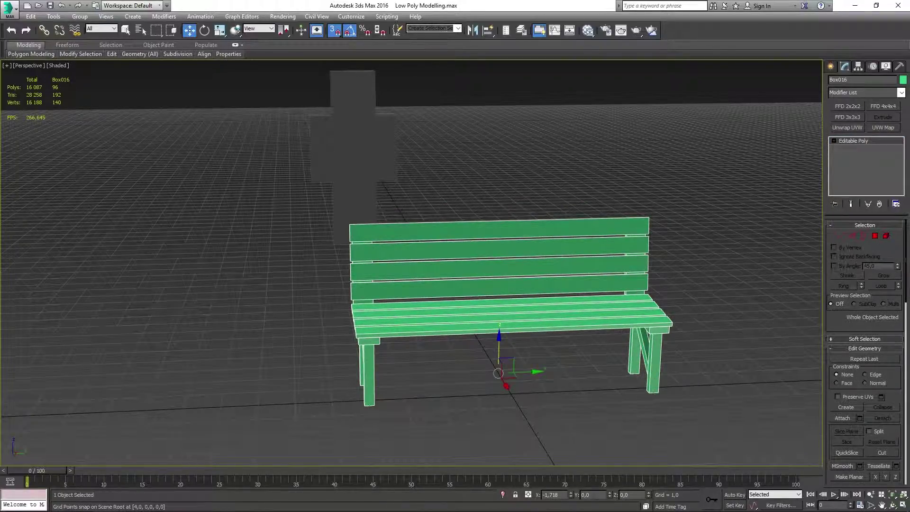
scroll(498, 373, "down", 5)
middle_click_drag(498, 373, 490, 346, "alt")
scroll(490, 346, "up", 5)
mouse_move(479, 286)
middle_mouse_down("alt")
mouse_move(548, 261)
mouse_move(512, 283)
middle_mouse_up("alt")
scroll(512, 283, "up", 3)
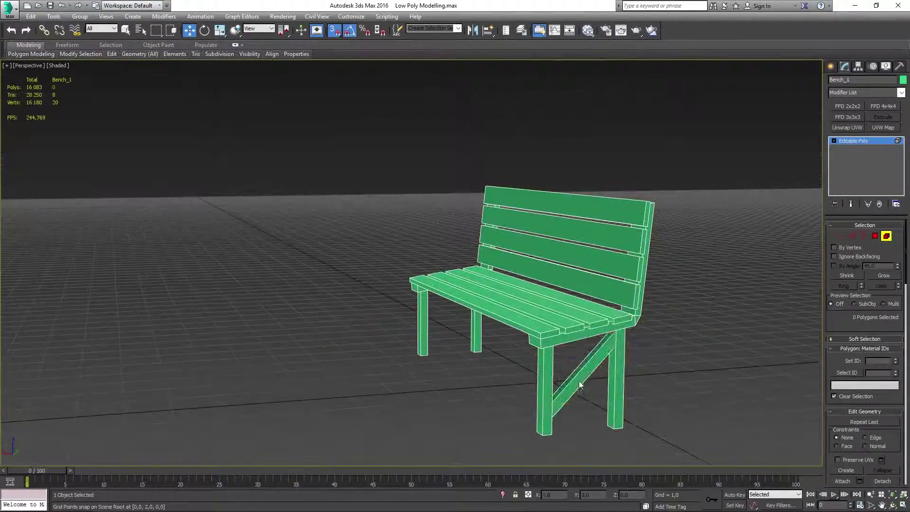
- Clone a copy of the bench to the side
key("5")
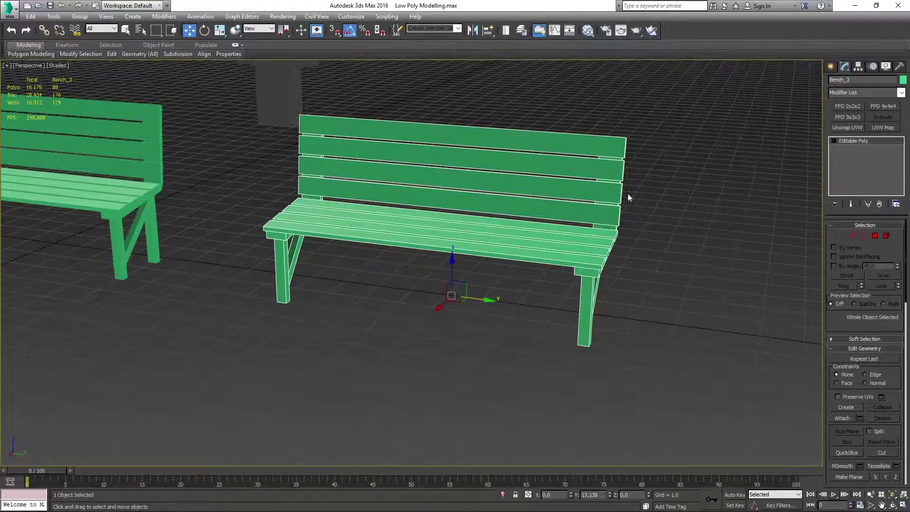
mouse_move(629, 198)
left_mouse_down()
mouse_move(835, 223)
mouse_move(493, 199)
left_mouse_up()
key("Return")
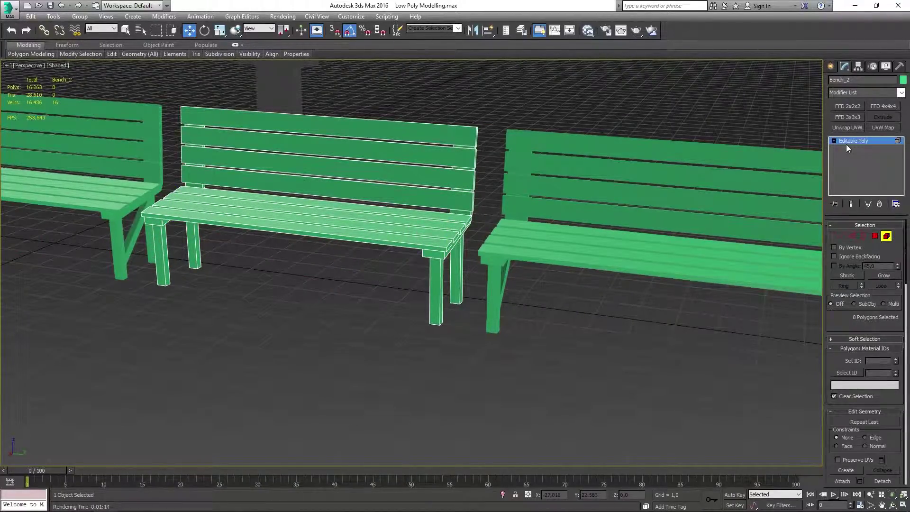
key("1")
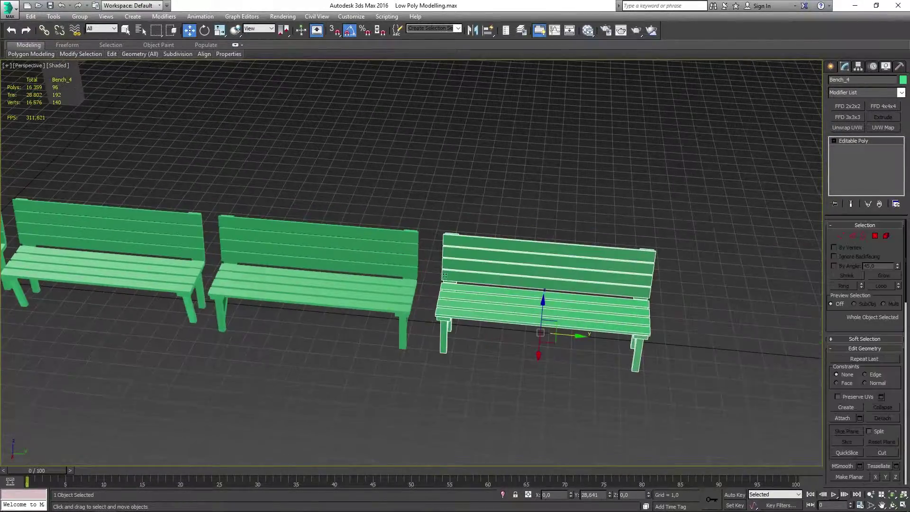
scroll(579, 321, "up", 3)
- Delete one backrest slat from the copy and select a seat slat
key("5")
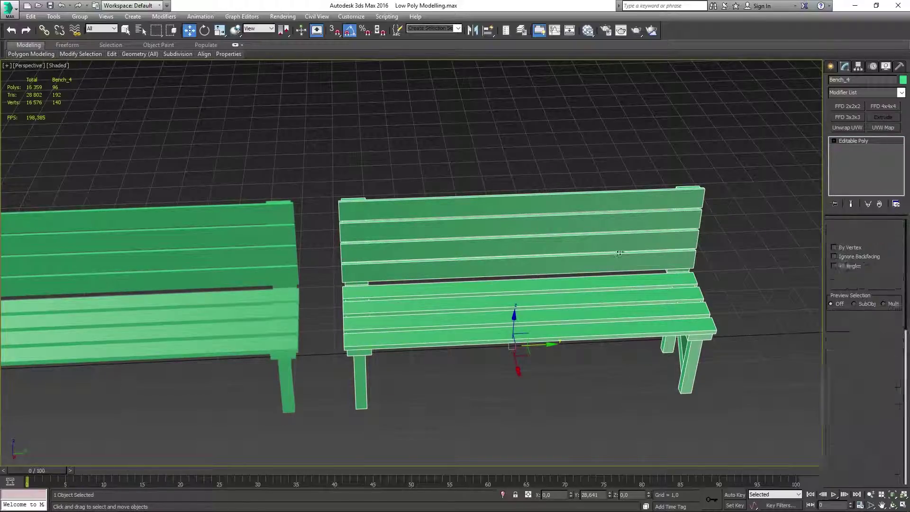
left_click(548, 256)
key("Delete")
left_click(541, 300)
mouse_move(530, 315)
middle_mouse_down("alt")
mouse_move(539, 274)
mouse_move(562, 304)
mouse_move(503, 341)
mouse_move(403, 254)
mouse_move(474, 284)
mouse_move(492, 330)
middle_mouse_up("alt")
key("w")
- Select end faces of the seat slats to knock them askew
key("4")
left_click(504, 362)
scroll(404, 254, "up", 10)
left_click(404, 254)
scroll(404, 254, "down", 10)
- Pull another bench copy out to the right
key("4")
scroll(492, 331, "up", 5)
left_click_drag(493, 331, 812, 269, "shift")
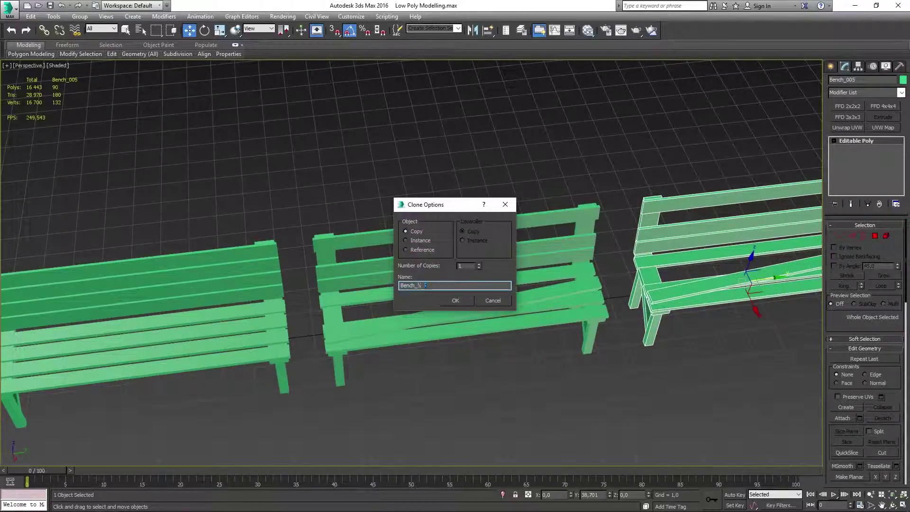
- Confirm the new bench copy as Bench_6
key("Return")
scroll(455, 284, "down", 5)
left_click(261, 280)
- Launch Notepad from the Run prompt and start typing a note, 'I shou'
key("z")
key("super+r")
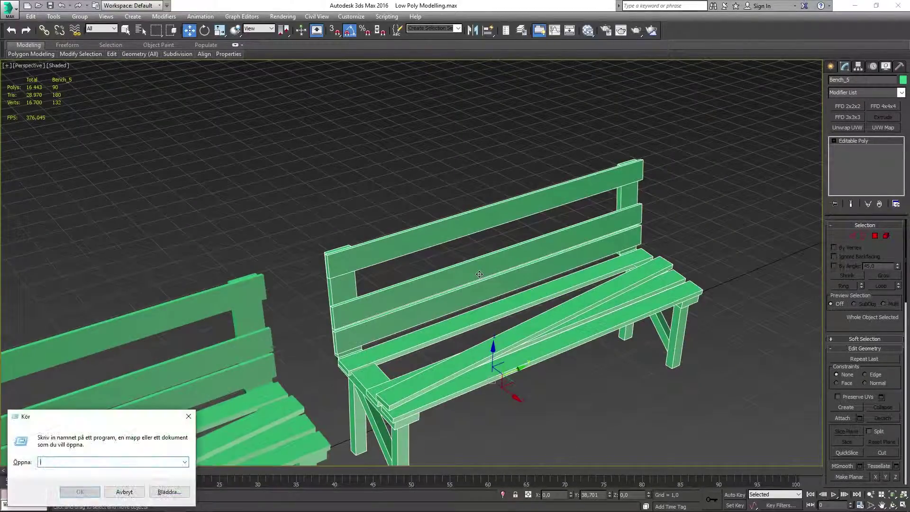
type("notepad")
key("Return")
type("I shou")
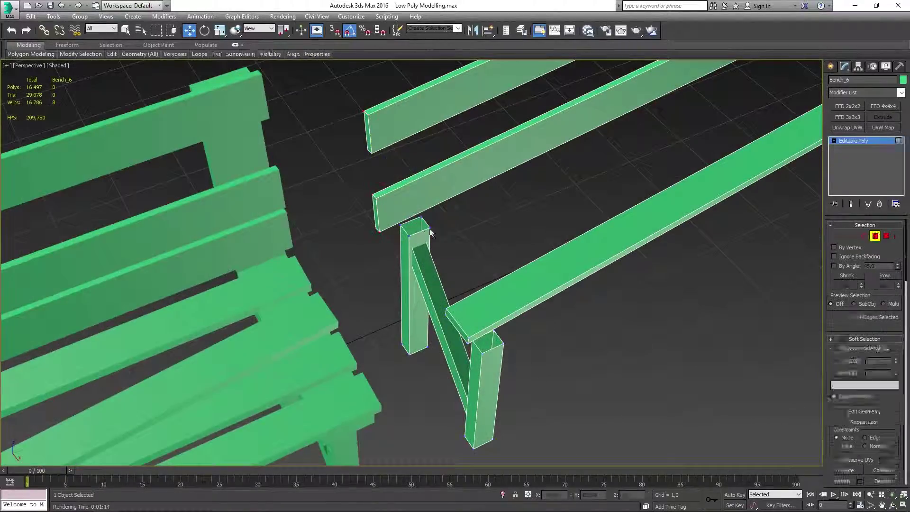
- Select the slat-end vertices and drag them to break the boards
left_click_drag(412, 241, 353, 190)
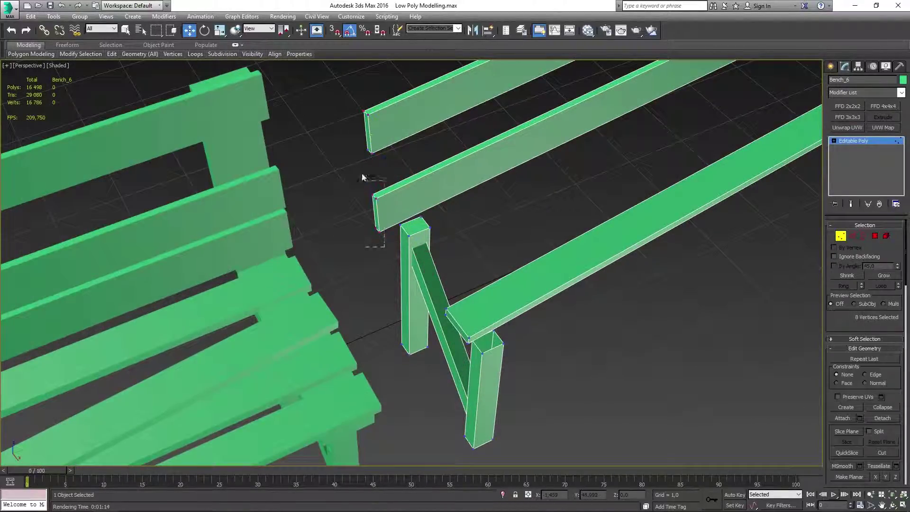
mouse_move(362, 178)
left_mouse_down()
mouse_move(383, 155)
mouse_move(412, 147)
left_mouse_up()
mouse_move(411, 147)
middle_mouse_down("alt")
mouse_move(496, 151)
mouse_move(436, 161)
middle_mouse_up("alt")
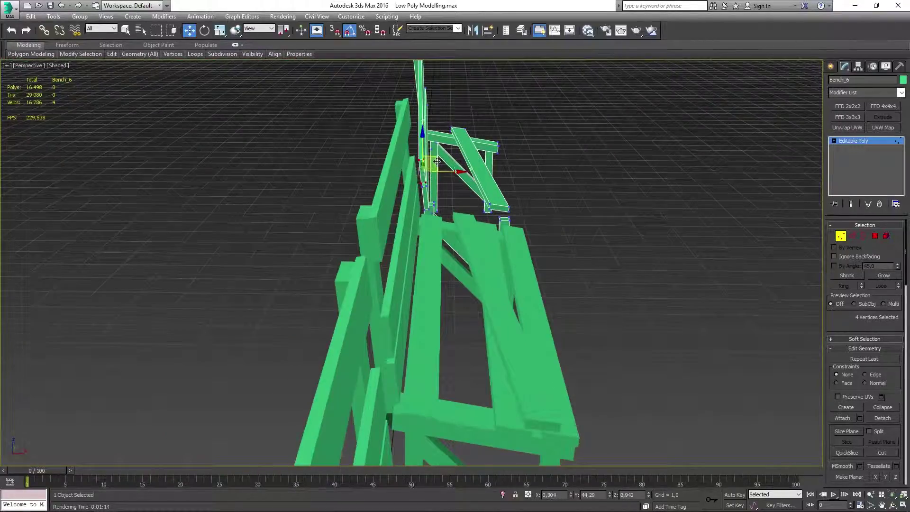
- Cap the plank's open border with a new face and check it from a low angle
key("z")
scroll(468, 256, "down", 10)
key("3")
scroll(518, 329, "up", 5)
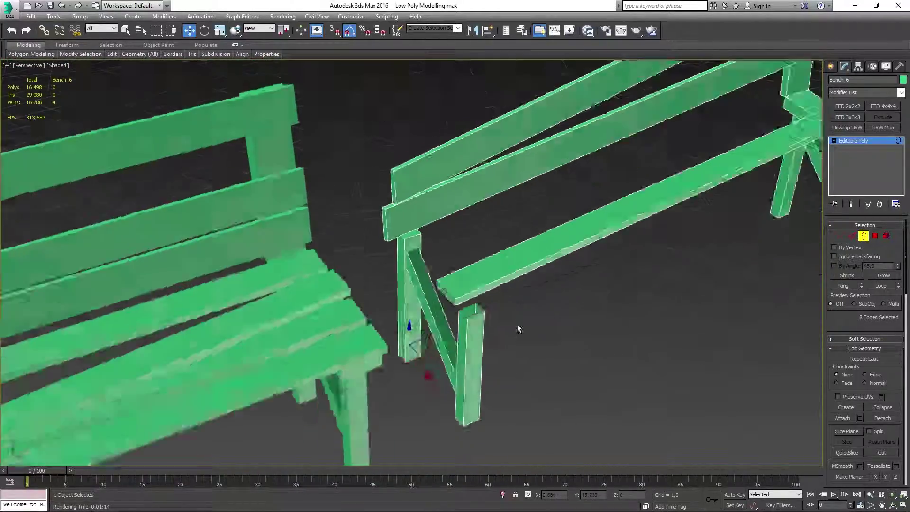
scroll(518, 329, "down", 2)
key("alt+p")
mouse_move(544, 325)
middle_mouse_down("alt")
mouse_move(433, 295)
mouse_move(430, 255)
mouse_move(375, 300)
mouse_move(455, 313)
middle_mouse_up("alt")
scroll(375, 300, "down", 4)
scroll(425, 345, "up", 2)
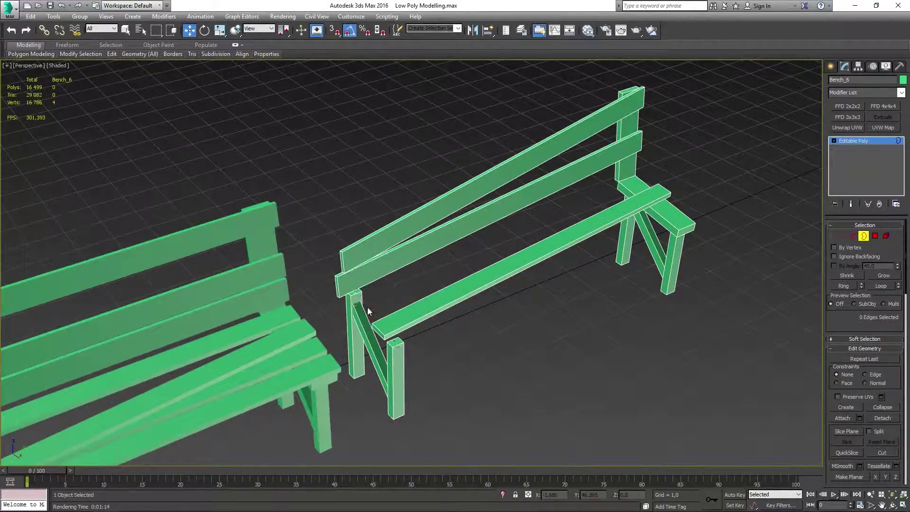
scroll(368, 312, "up", 2)
- Select the front seat plank as an element and rotate it to slope down at one end
key("5")
left_click(591, 215)
key("e")
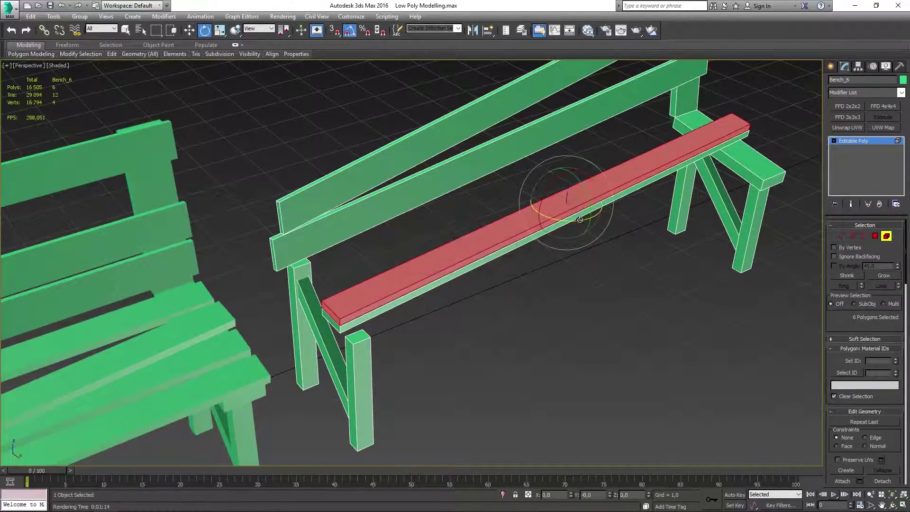
left_click_drag(580, 219, 585, 227)
mouse_move(585, 228)
middle_mouse_down("alt")
mouse_move(646, 203)
mouse_move(548, 198)
mouse_move(521, 208)
mouse_move(502, 199)
middle_mouse_up("alt")
scroll(643, 179, "up", 2)
scroll(643, 179, "down", 3)
scroll(502, 199, "up", 2)
left_click_drag(502, 199, 515, 194)
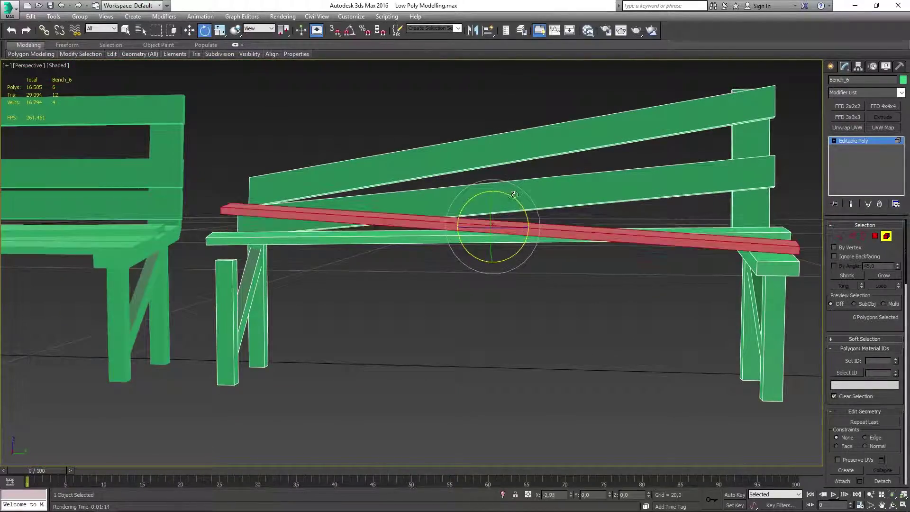
- Check the tilted plank in Front view, return to Perspective, and save the scene
key("f")
scroll(460, 237, "down", 3)
scroll(417, 195, "up", 4)
key("w")
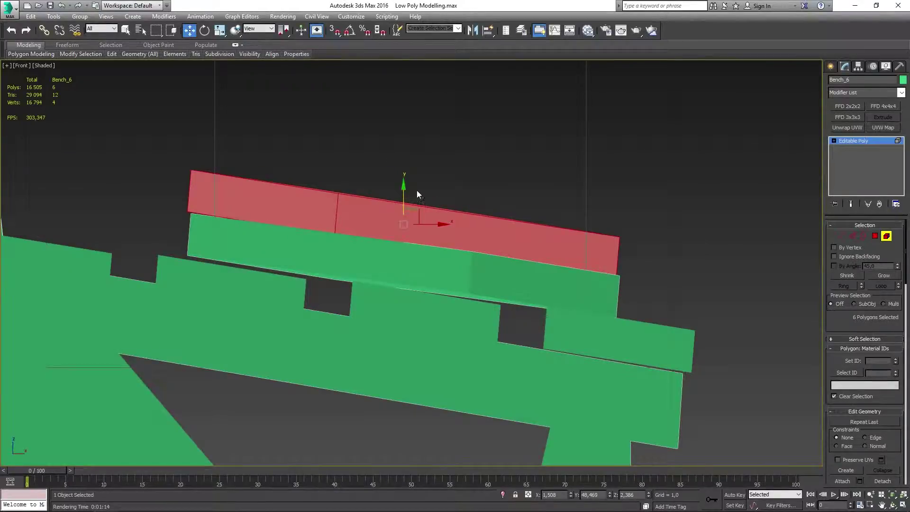
scroll(417, 194, "down", 3)
key("p")
key("4")
mouse_move(348, 195)
middle_mouse_down("alt")
mouse_move(626, 239)
mouse_move(516, 247)
middle_mouse_up("alt")
key("ctrl+s")
- Deselect Bench_6 and select the middle bench
left_click(623, 237)
scroll(623, 237, "down", 5)
scroll(628, 242, "up", 4)
scroll(611, 225, "down", 2)
left_click(431, 295)
- Cancel the started duplicate of the middle bench
left_click_drag(430, 294, 488, 287, "shift")
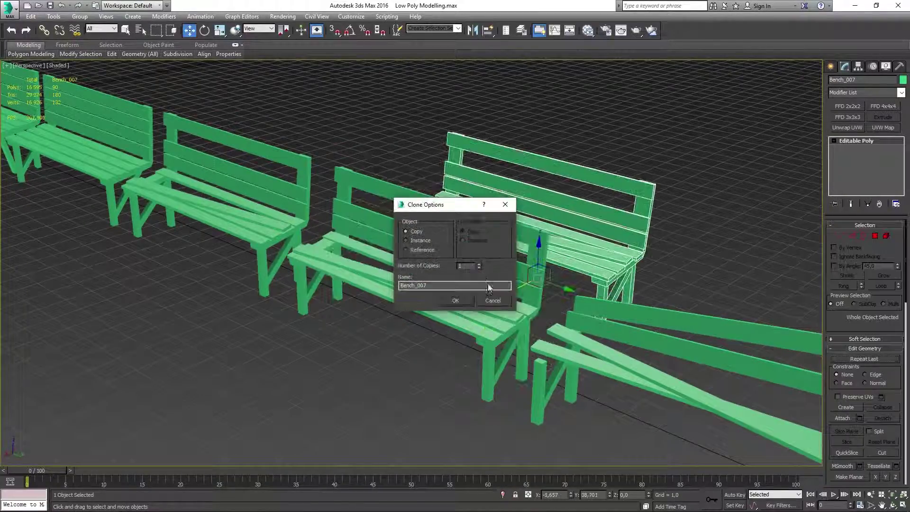
left_click(493, 300)
mouse_move(493, 301)
middle_mouse_down("alt")
mouse_move(663, 182)
mouse_move(450, 268)
mouse_move(623, 234)
middle_mouse_up("alt")
- Select Bench_5 and one of its seat planks in Element mode
left_click(664, 182)
key("5")
left_click(563, 238)
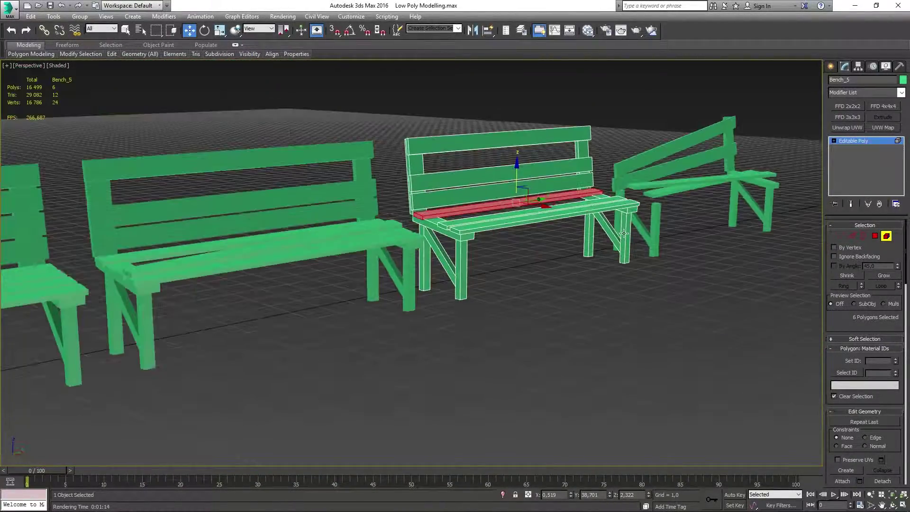
middle_click_drag(828, 158, 481, 240, "alt")
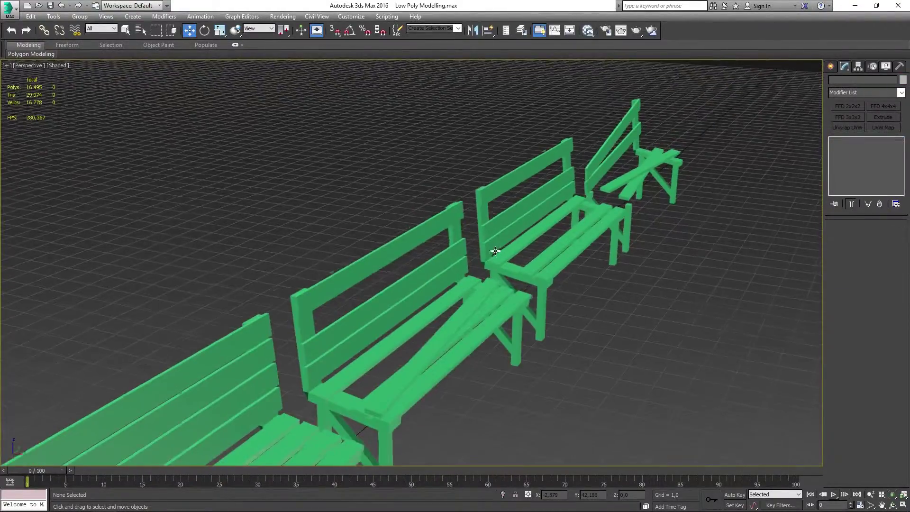
- Select the leftmost bench and open the Slate Material Editor with M
left_click(481, 241)
left_click(285, 376)
scroll(428, 269, "down", 5)
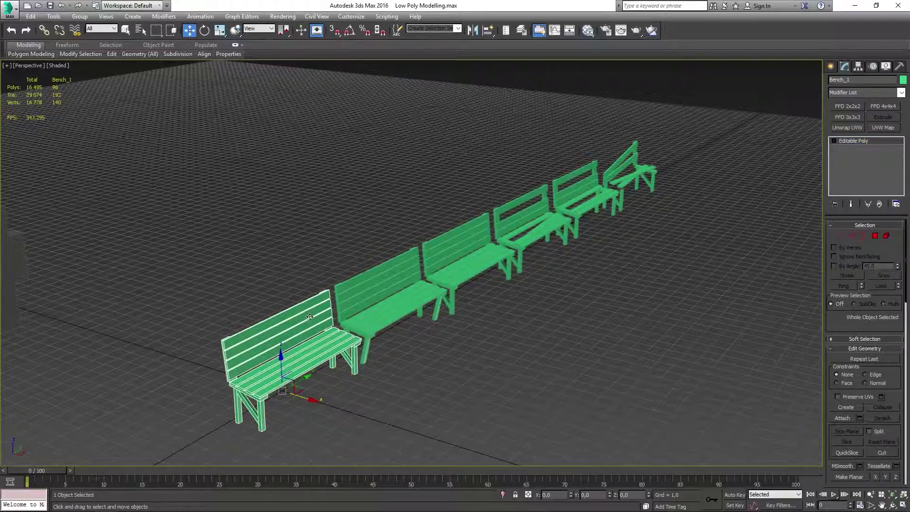
left_click(309, 285)
key("m")
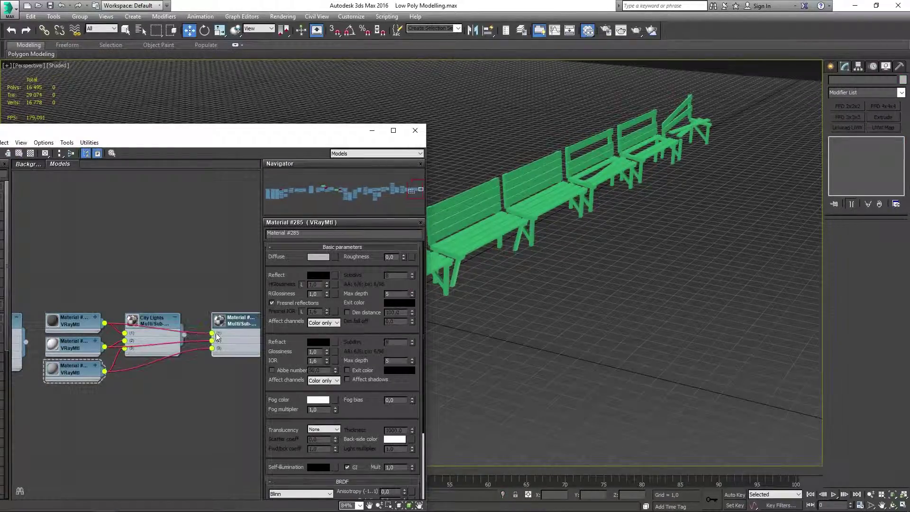
- Wire VRayMtls #288 and #287 into a two-slot Benches multi/sub-object material
left_click(243, 320)
key("Return")
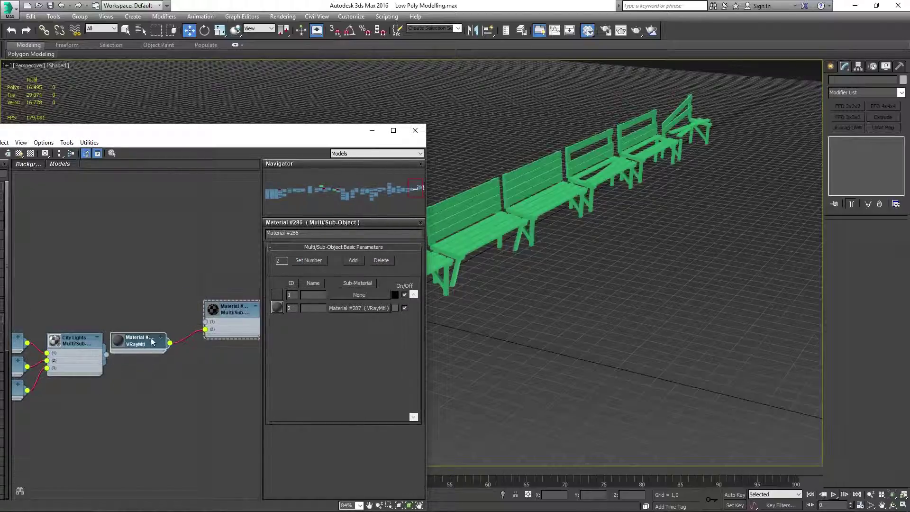
scroll(153, 342, "down", 5)
key("super+Up")
scroll(212, 316, "up", 3)
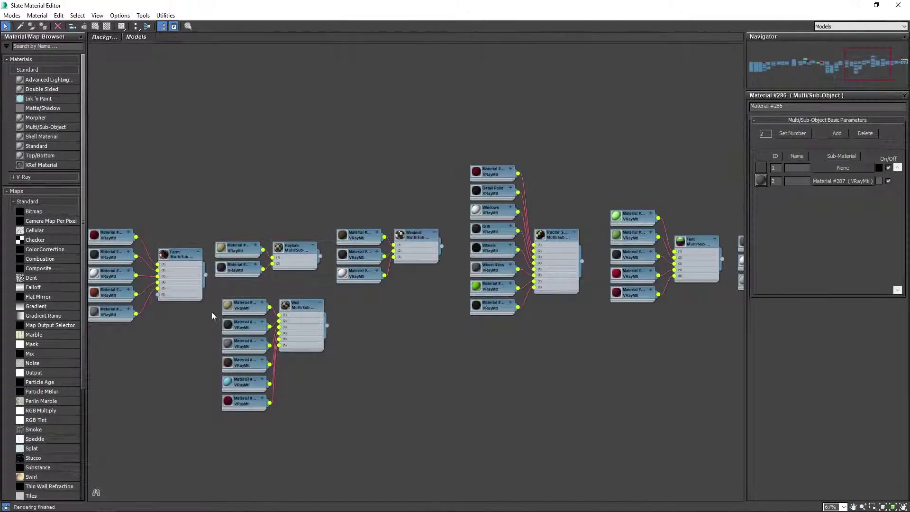
scroll(212, 316, "down", 3)
mouse_move(427, 315)
middle_mouse_down()
mouse_move(539, 237)
mouse_move(237, 237)
middle_mouse_up()
scroll(539, 237, "up", 3)
scroll(539, 237, "down", 3)
scroll(331, 265, "up", 2)
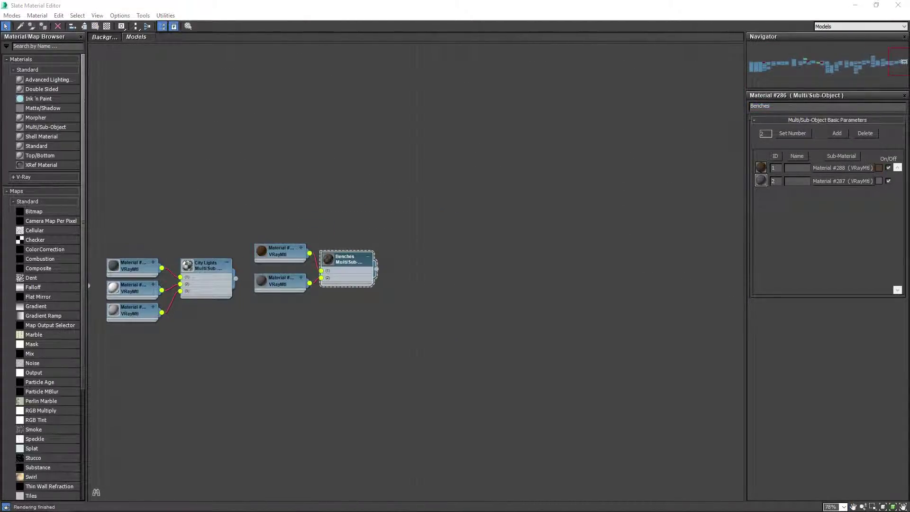
key("super+Down")
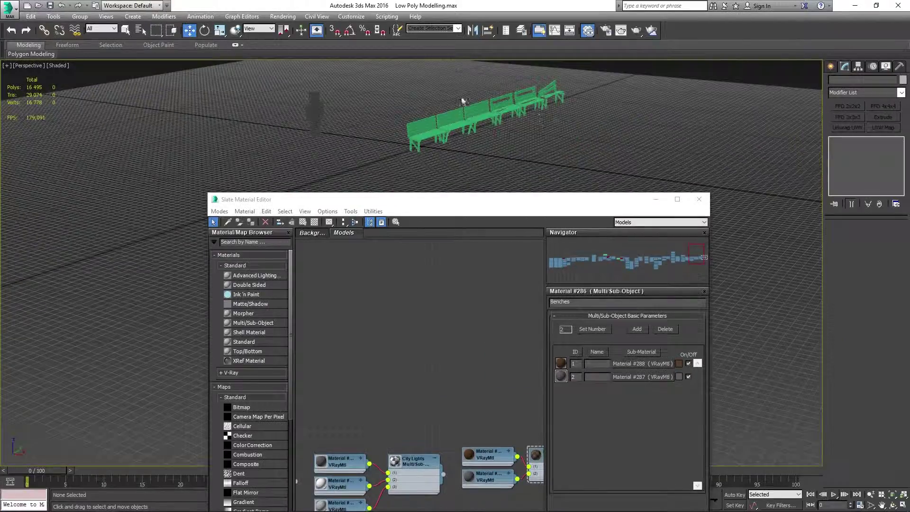
- Frame the benches in the viewport and close the material editor
key("z")
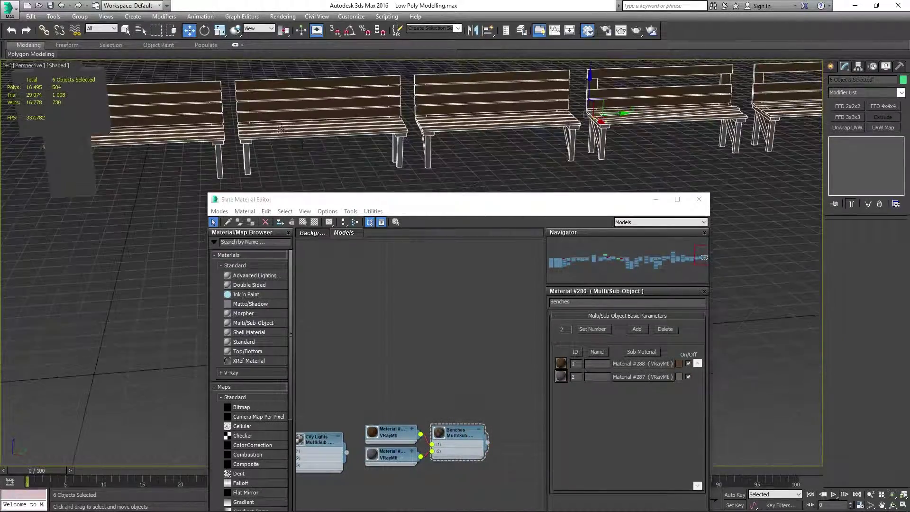
middle_click_drag(396, 113, 331, 118, "alt")
left_click(219, 30)
scroll(330, 109, "up", 2)
key("w")
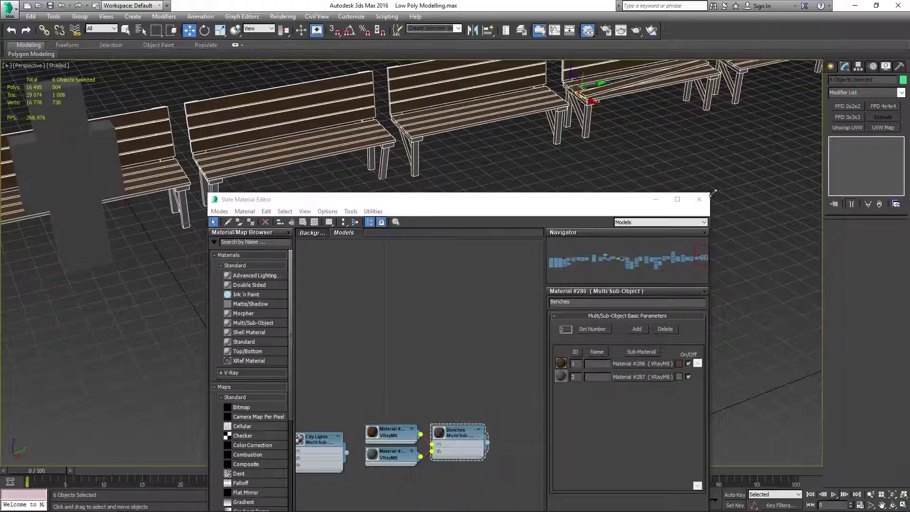
left_click(656, 199)
middle_click_drag(426, 237, 332, 213, "alt")
- Select Bench_3 from the layer list and zero its X, Y and Z position
key("h")
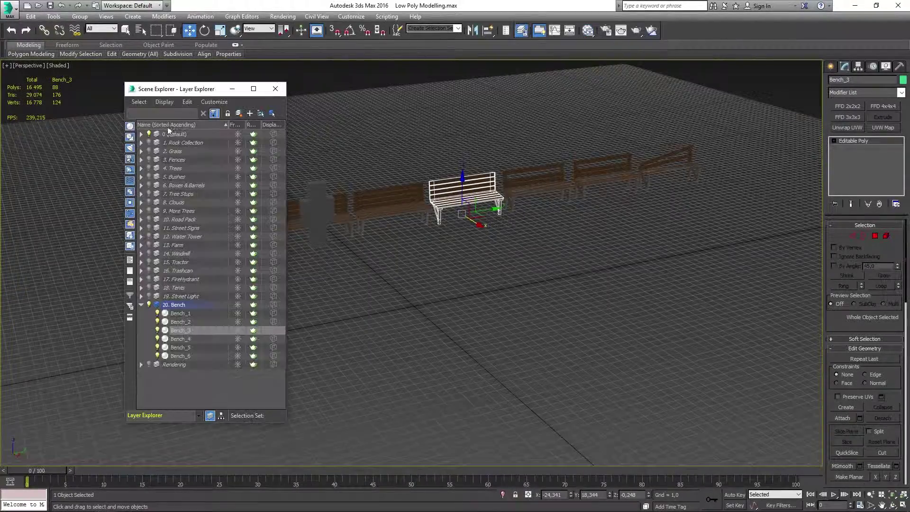
double_click(244, 138)
right_click(570, 494)
right_click(609, 495)
right_click(649, 495)
key("z")
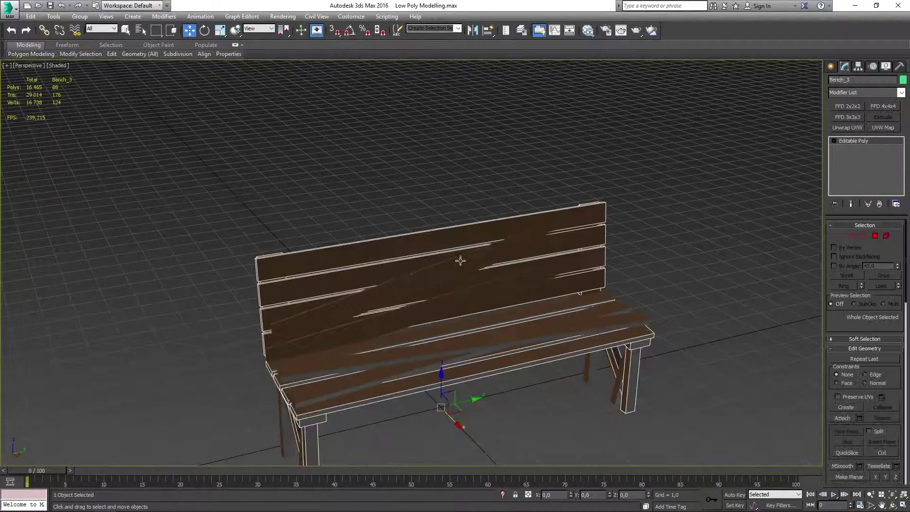
middle_click_drag(382, 222, 351, 256, "alt")
- Move Bench_3 right and Bench_1 left, then slide Bench_4 left with snapping on
left_click_drag(350, 255, 619, 255)
left_click(346, 237)
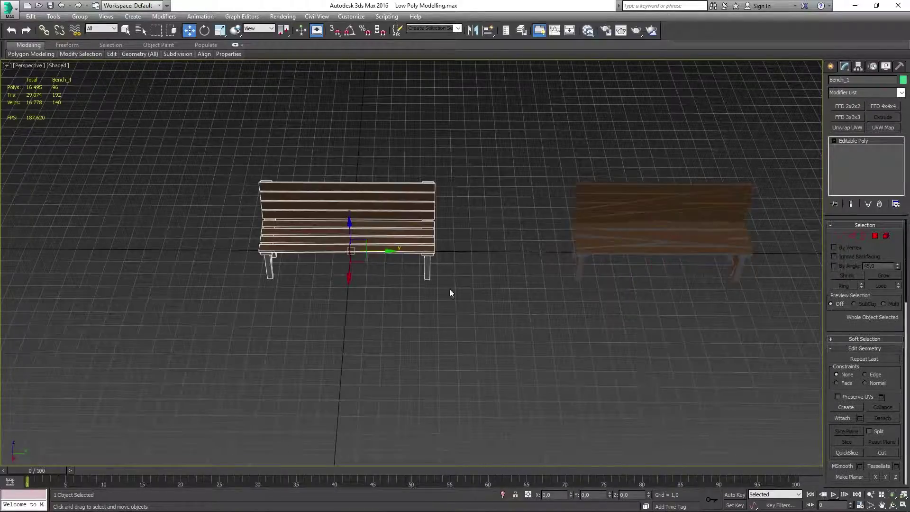
mouse_move(350, 254)
left_mouse_down()
mouse_move(300, 251)
mouse_move(175, 278)
left_mouse_up()
key("s")
left_click(661, 246)
middle_click_drag(661, 258, 504, 262)
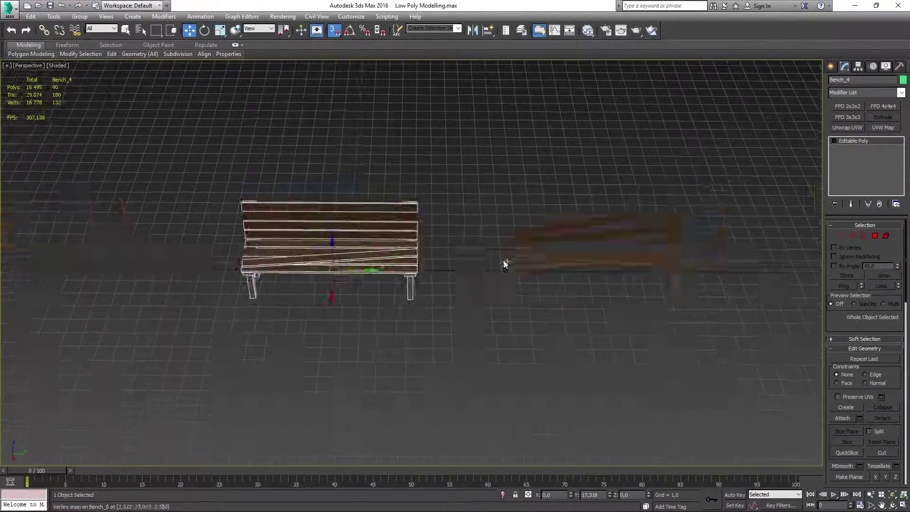
scroll(503, 262, "down", 3)
left_click_drag(398, 254, 287, 256)
- Move Bench_2 to the far left, nudge Bench_4 into line, and review the row
left_click(449, 268)
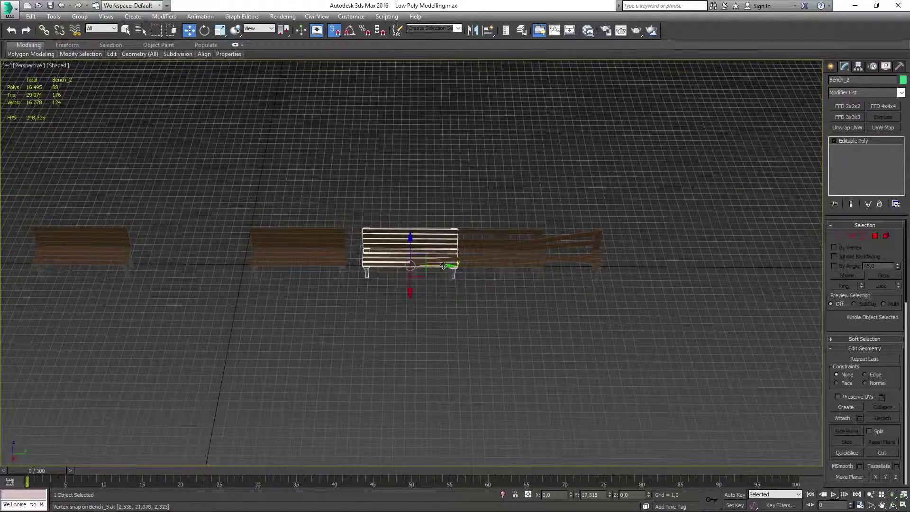
left_click_drag(443, 265, 218, 264)
left_click(447, 260)
left_click_drag(454, 292, 406, 293)
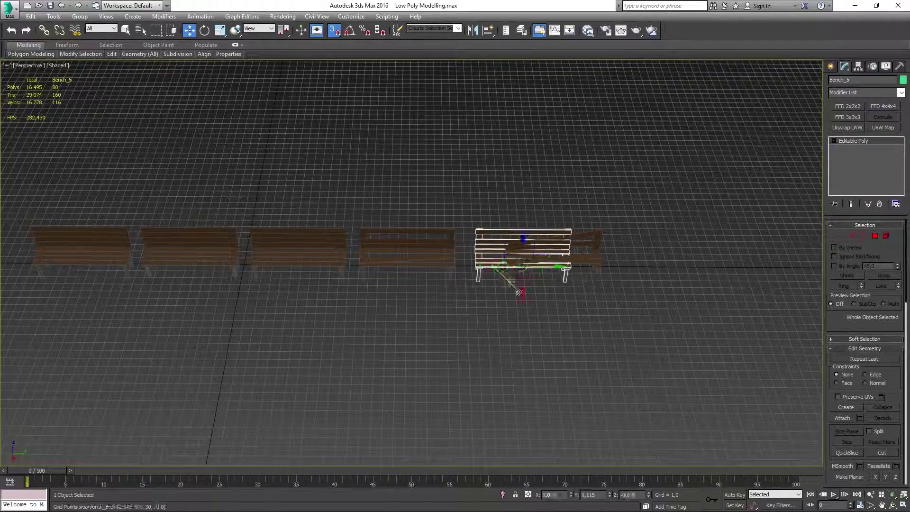
mouse_move(413, 294)
middle_mouse_down()
mouse_move(493, 223)
mouse_move(380, 258)
mouse_move(474, 281)
middle_mouse_up()
left_click(473, 280)
scroll(387, 224, "up", 4)
middle_click_drag(331, 222, 291, 216, "alt")
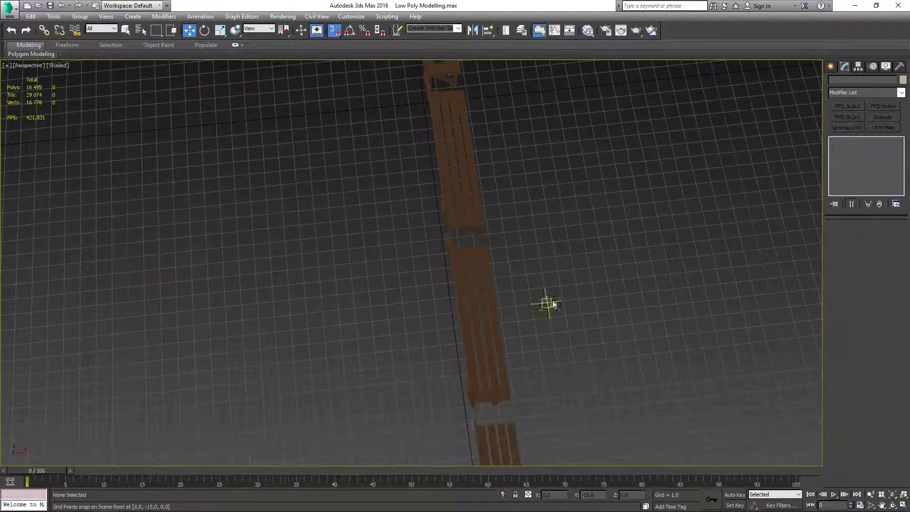
- Undo to narrow Bench_2's selection down to its slat polygons
key("ctrl+z")
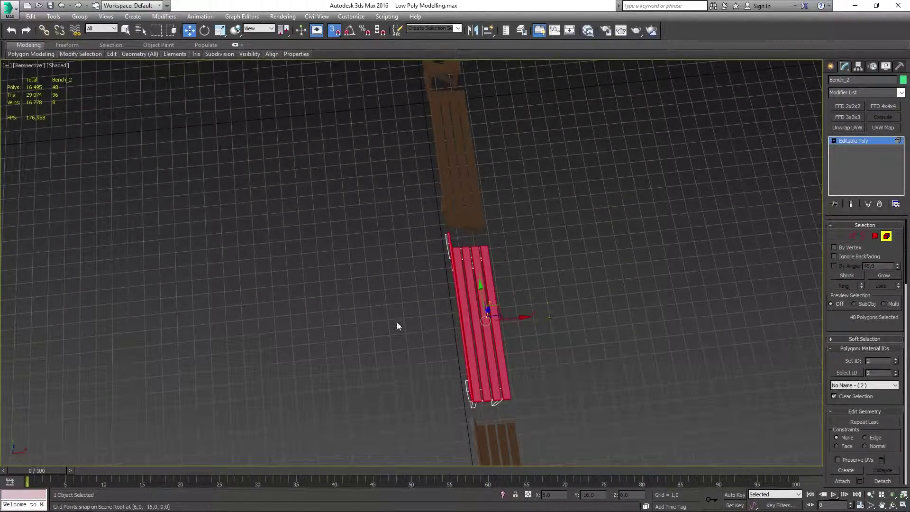